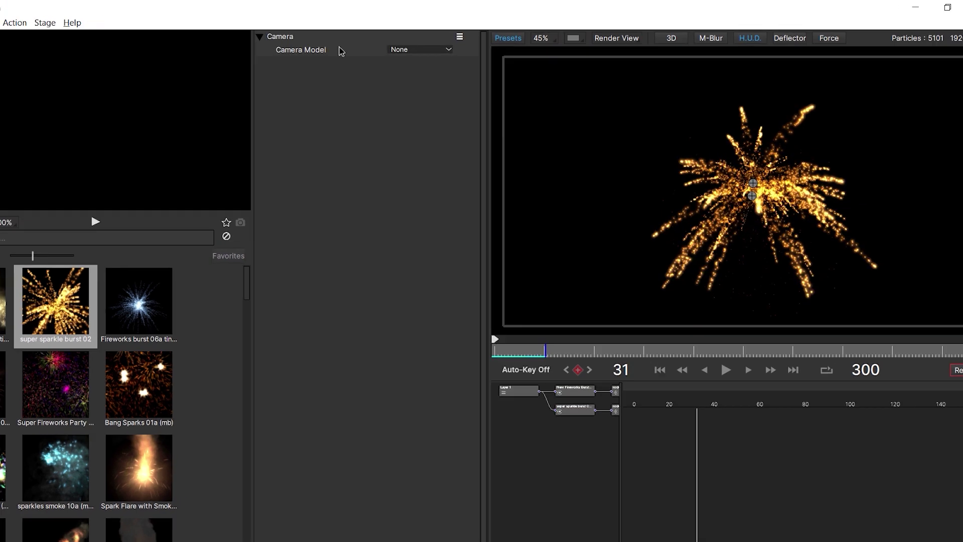
Step: Keep the stage in 3D and set the camera model to Orbit
left_click(341, 51)
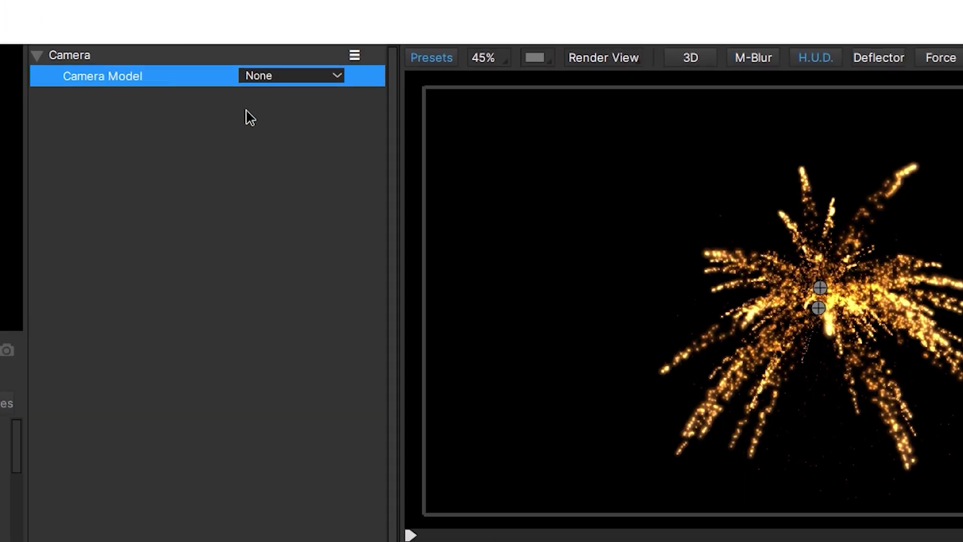
left_click(333, 76)
left_click(365, 215)
left_click(687, 59)
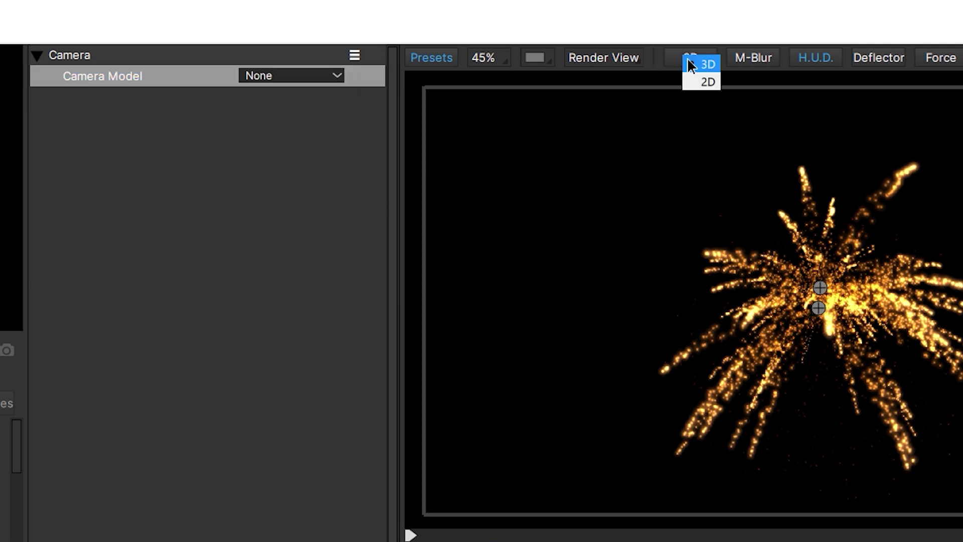
left_click(707, 62)
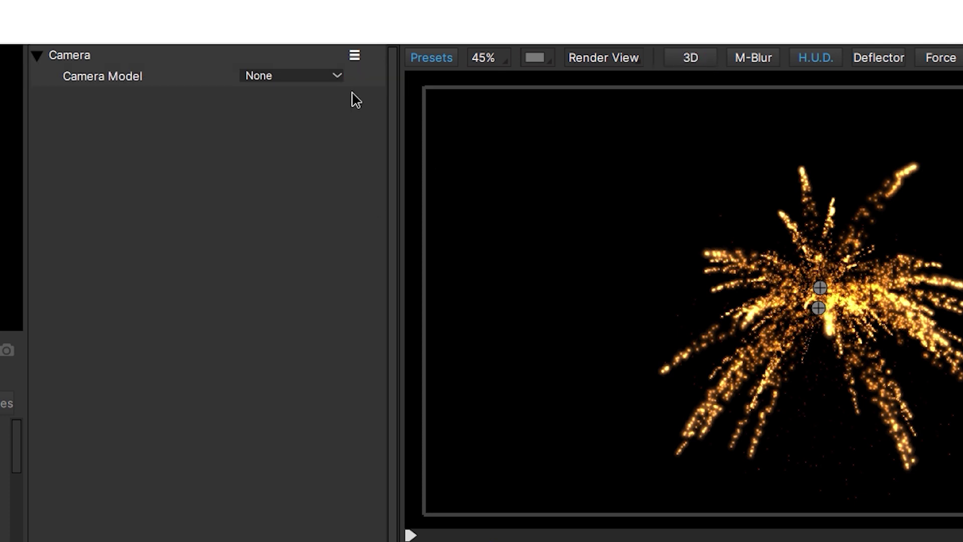
left_click(335, 77)
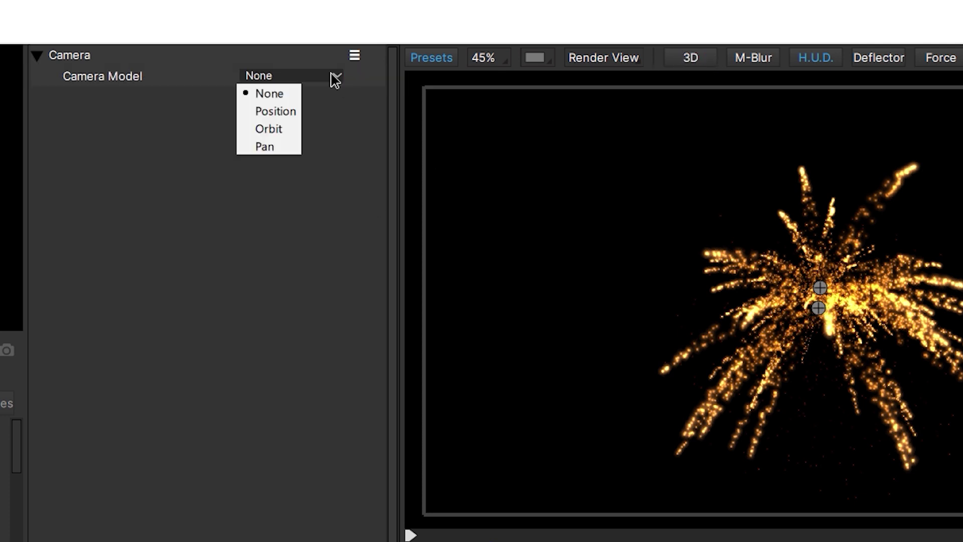
left_click(289, 126)
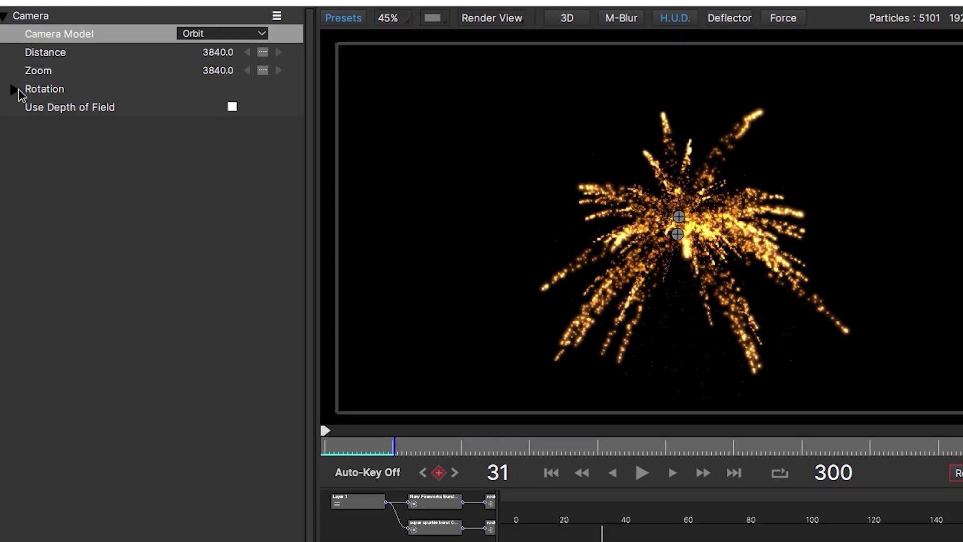
Step: Rotate the orbit camera around the fireworks by setting its Spin to about -114 degrees
left_click(15, 90)
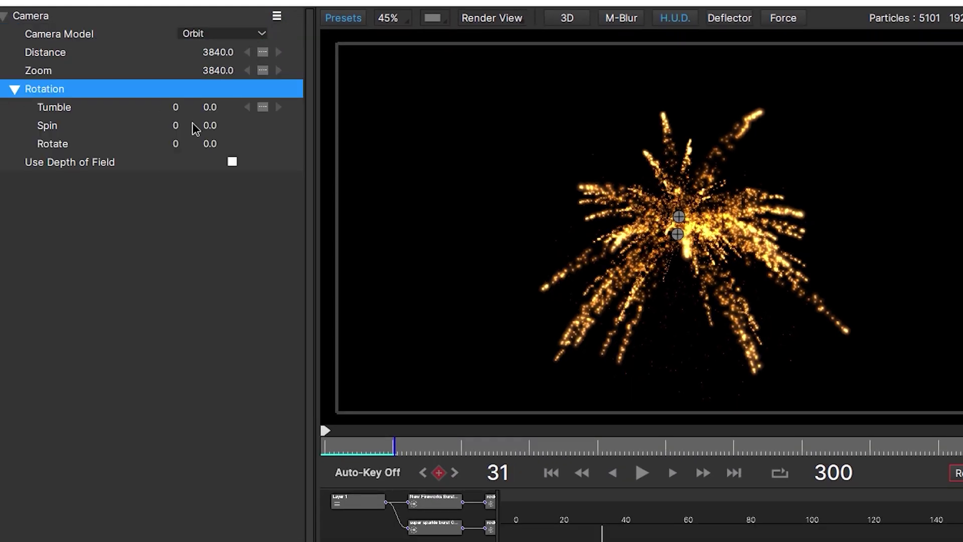
left_click(216, 130)
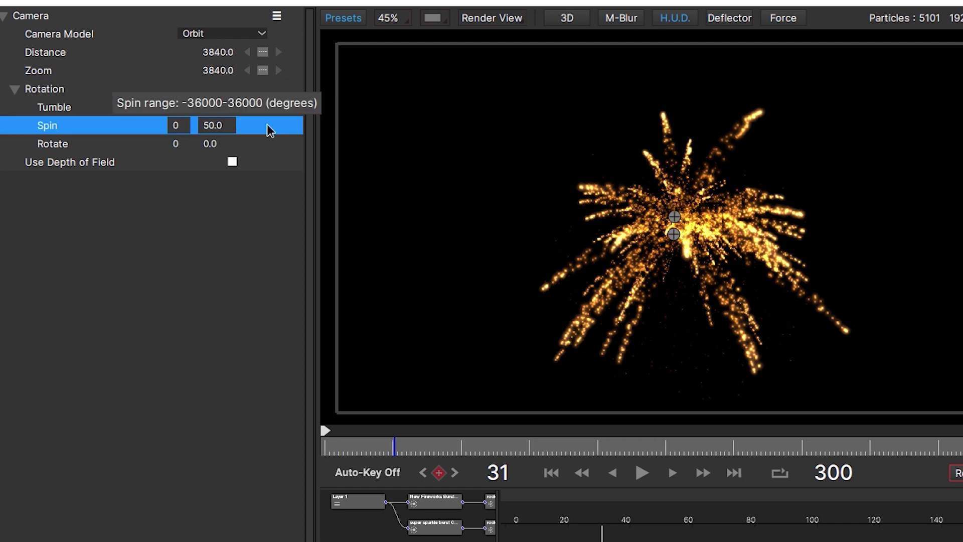
left_click_drag(270, 130, 258, 129)
left_click_drag(202, 119, 169, 120)
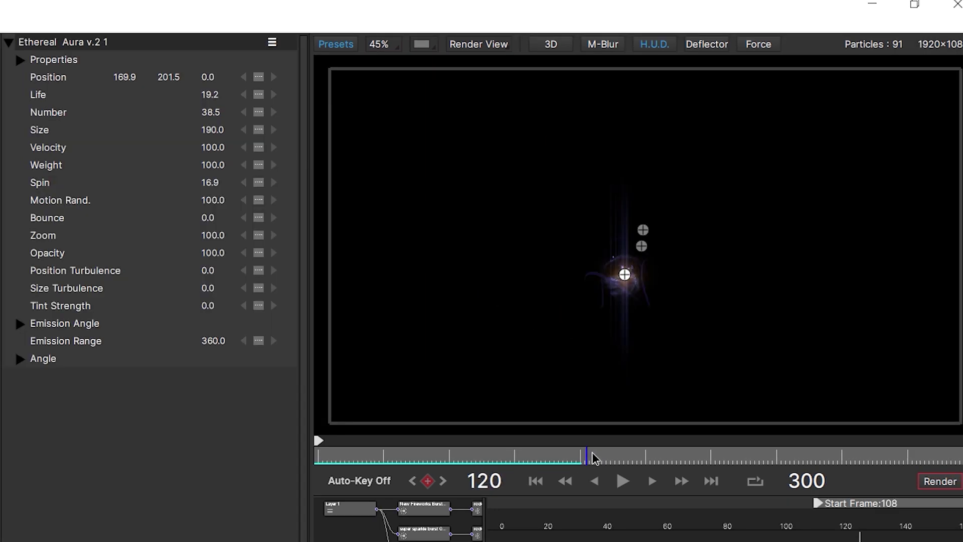
Step: Set the Ethereal Aura v.2 emitter's Life to 65.2 and review the animation back to about frame 42
left_click_drag(602, 458, 666, 474)
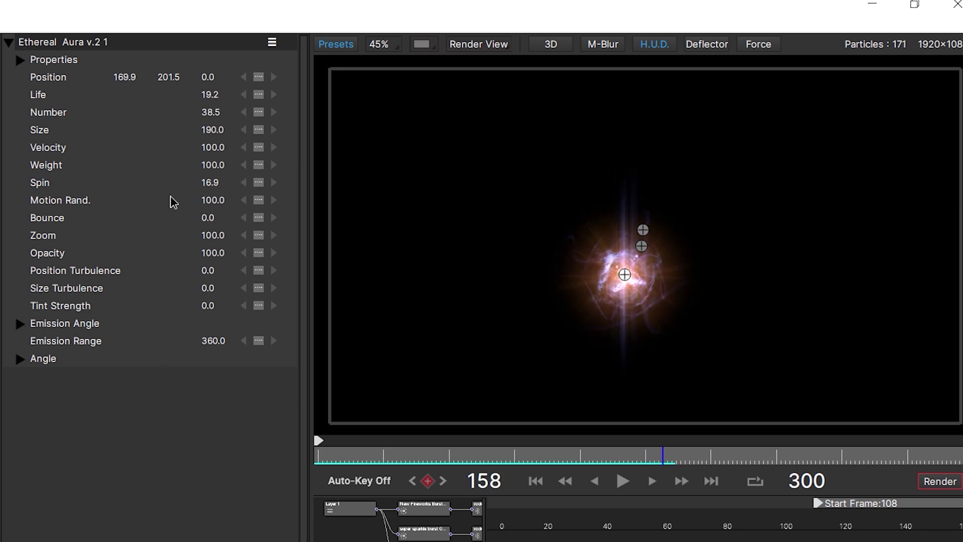
left_click_drag(216, 98, 248, 100)
left_click_drag(581, 460, 411, 454)
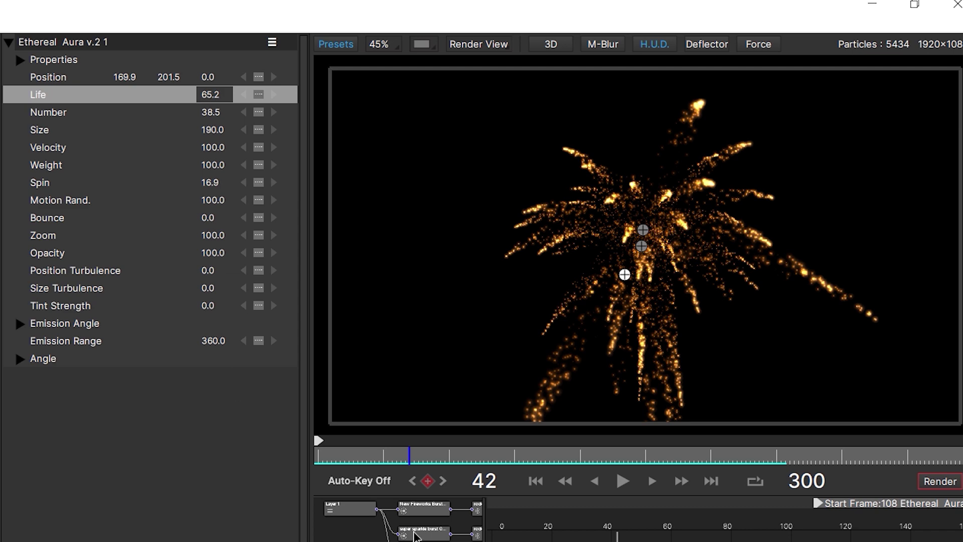
left_click(415, 535)
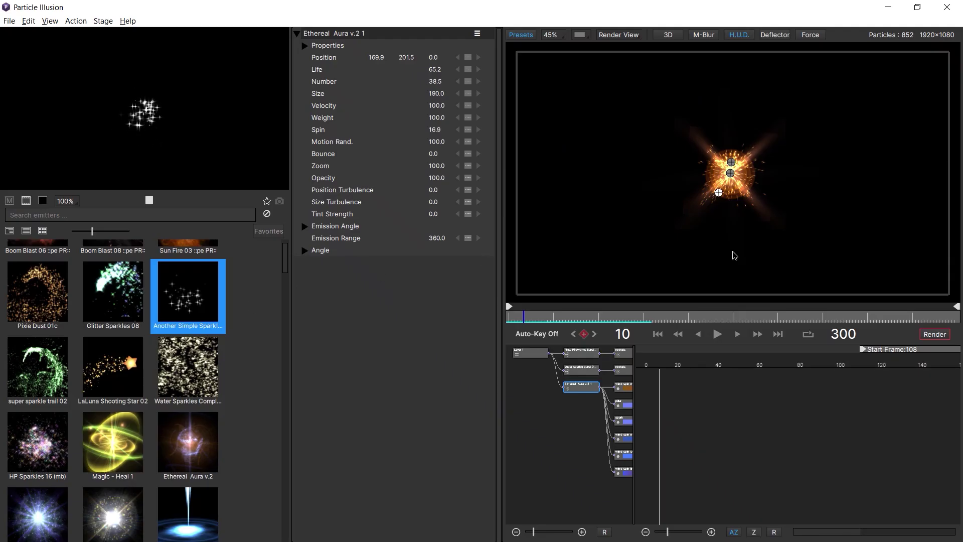
Step: Review the timeline, return to frame 0 and place the Another Simple Sparkles emitter near the stage's lower centre
left_click_drag(528, 318, 647, 319)
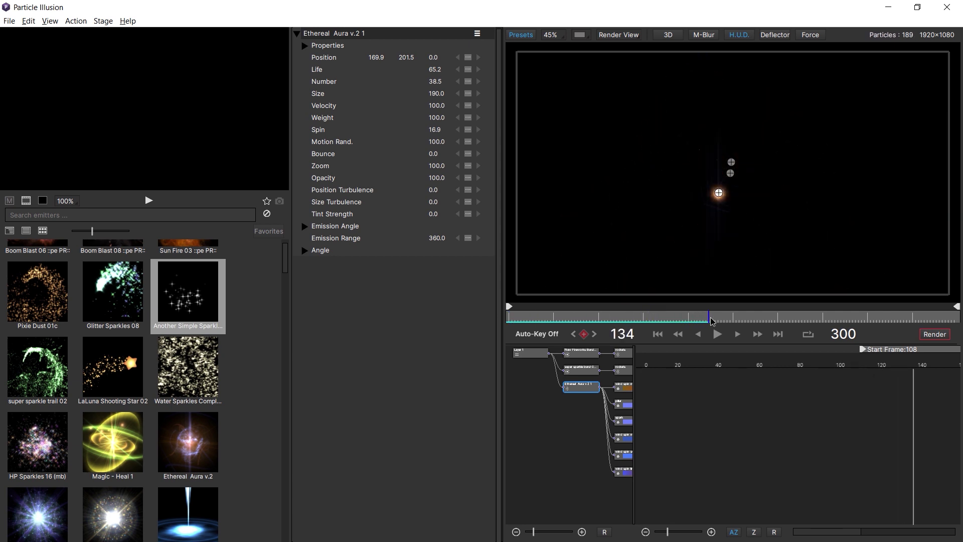
left_click_drag(707, 321, 504, 321)
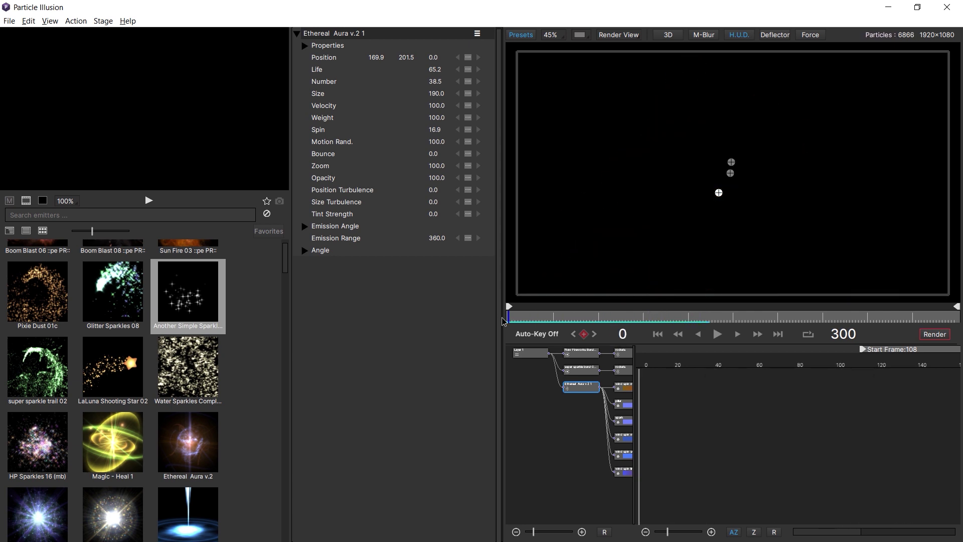
left_click(728, 286)
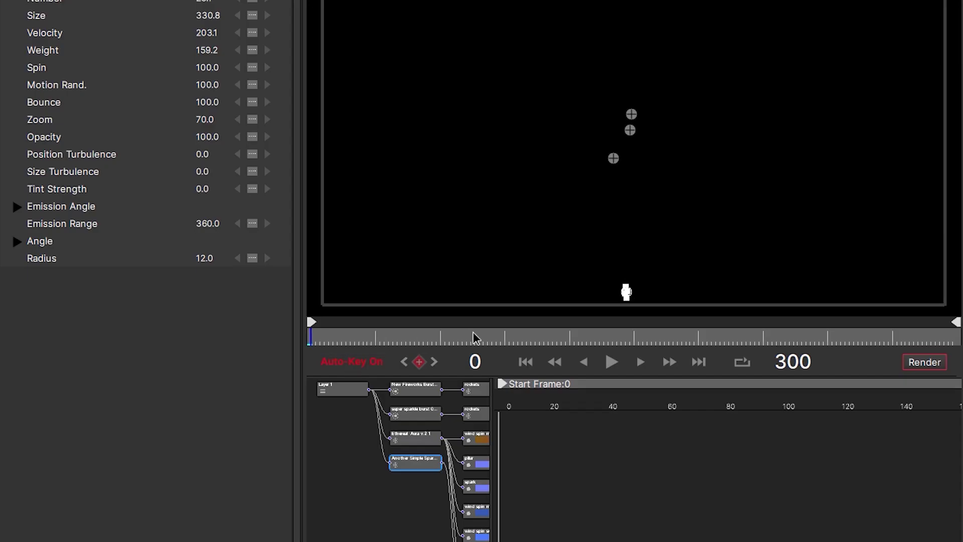
Step: Animate the sparkle emitter rising to the firework burst by keyframing its position at frame 59, and review the motion
key("space")
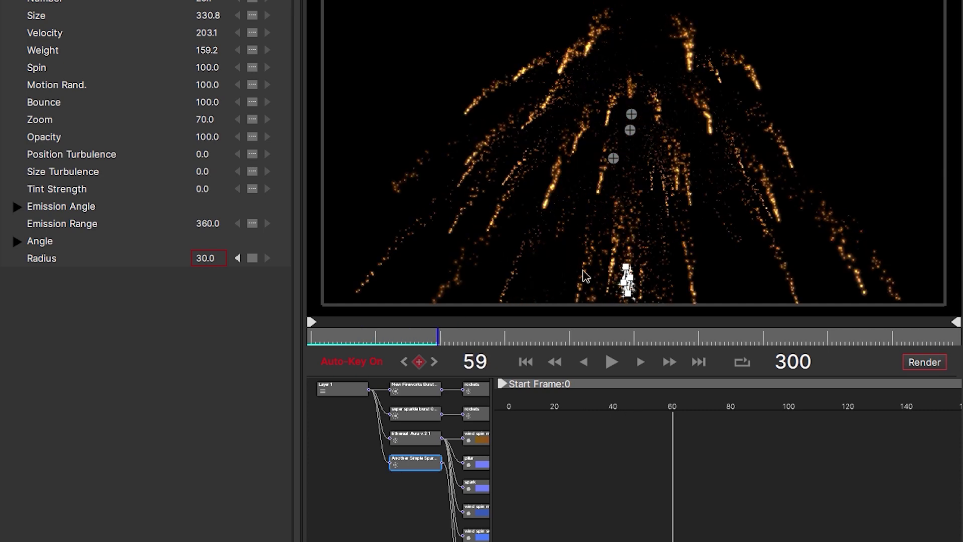
left_click_drag(626, 277, 625, 113)
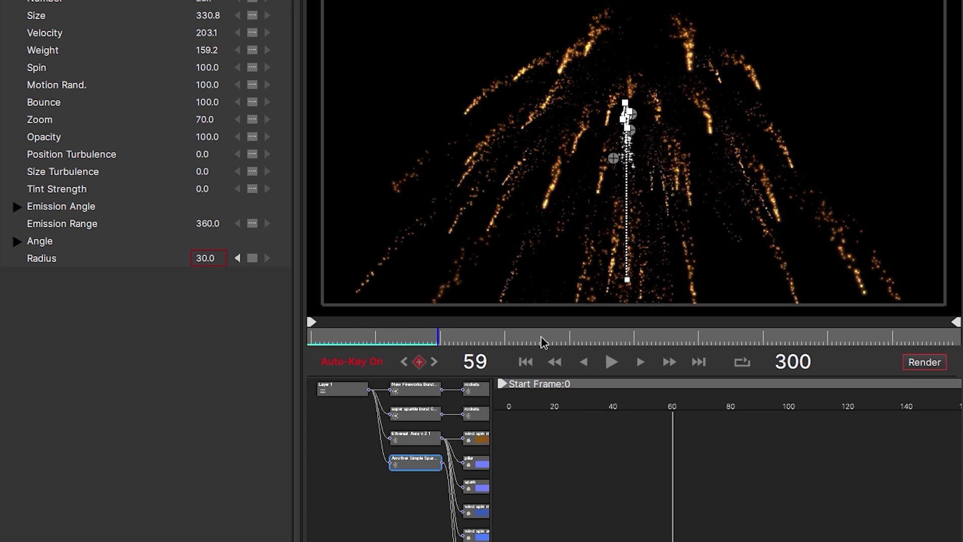
left_click(418, 342)
left_click_drag(418, 343, 368, 342)
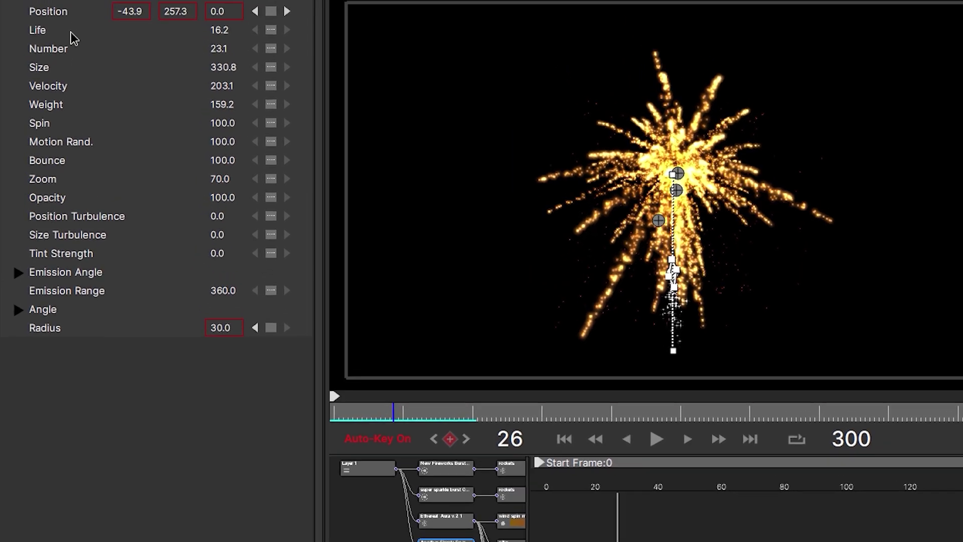
Step: Increase the sparkle emitter's Size and Velocity and preview the result along the timeline
left_click_drag(231, 67, 304, 74)
left_click_drag(231, 88, 303, 89)
left_click_drag(391, 477, 650, 472)
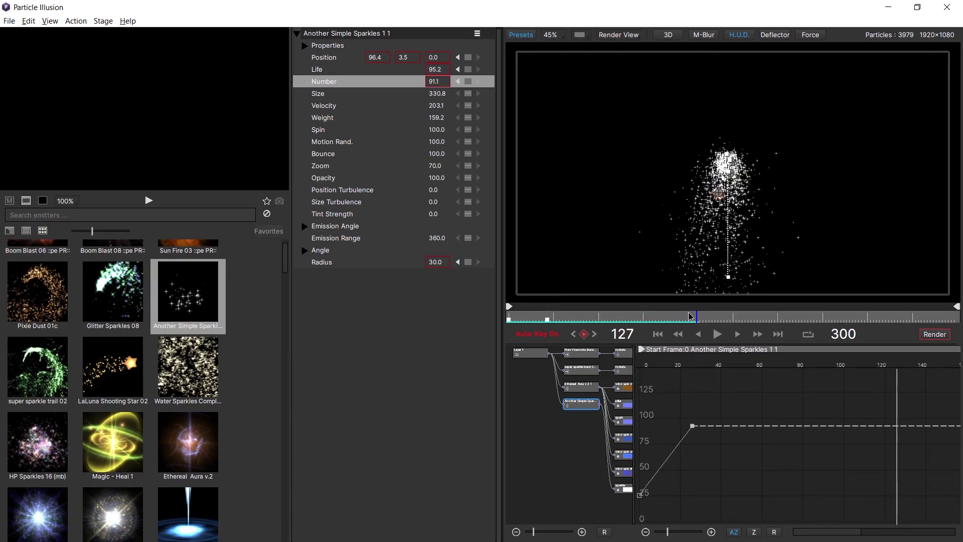
left_click_drag(691, 316, 556, 316)
Step: Open the render settings and examine the available presets, resolutions and channel options
left_click(935, 334)
left_click(485, 384)
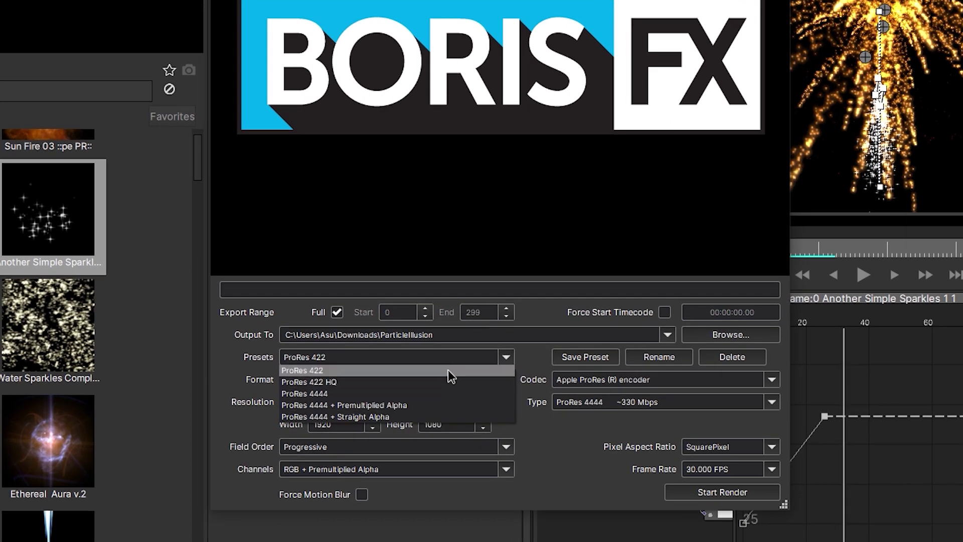
left_click(507, 359)
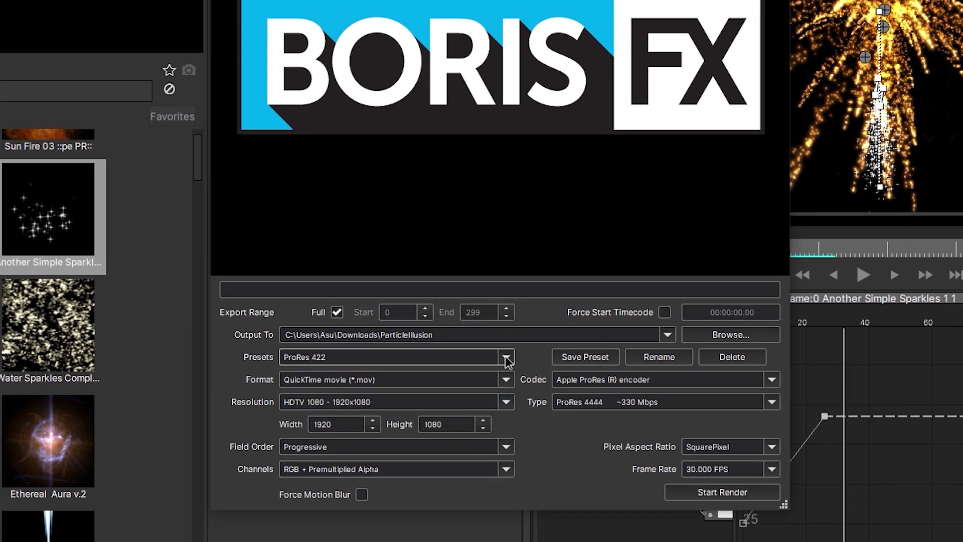
left_click(507, 403)
left_click(507, 407)
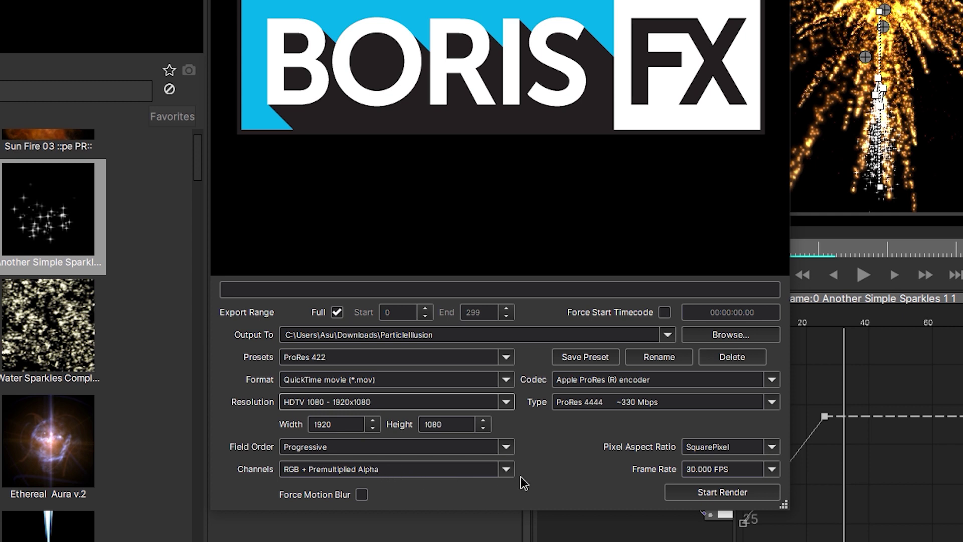
left_click(507, 469)
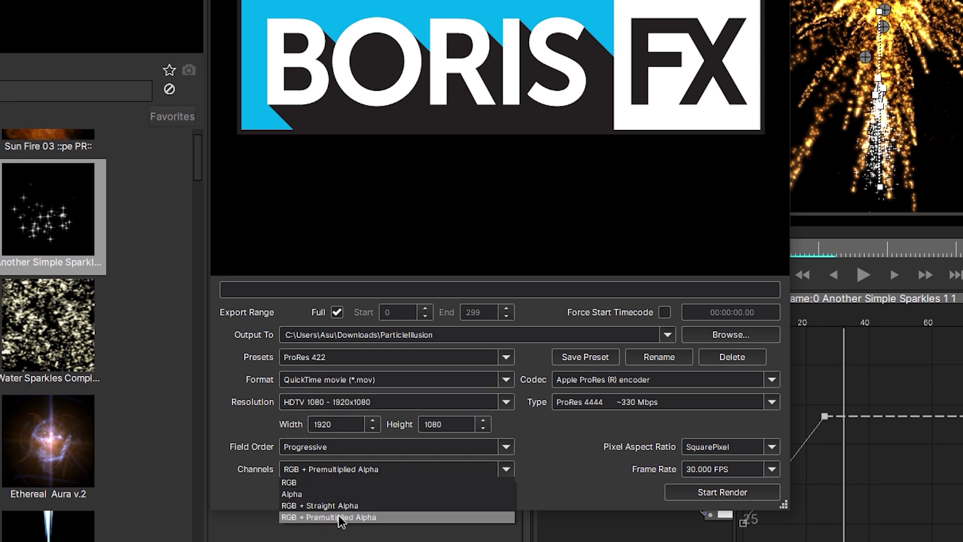
left_click(508, 472)
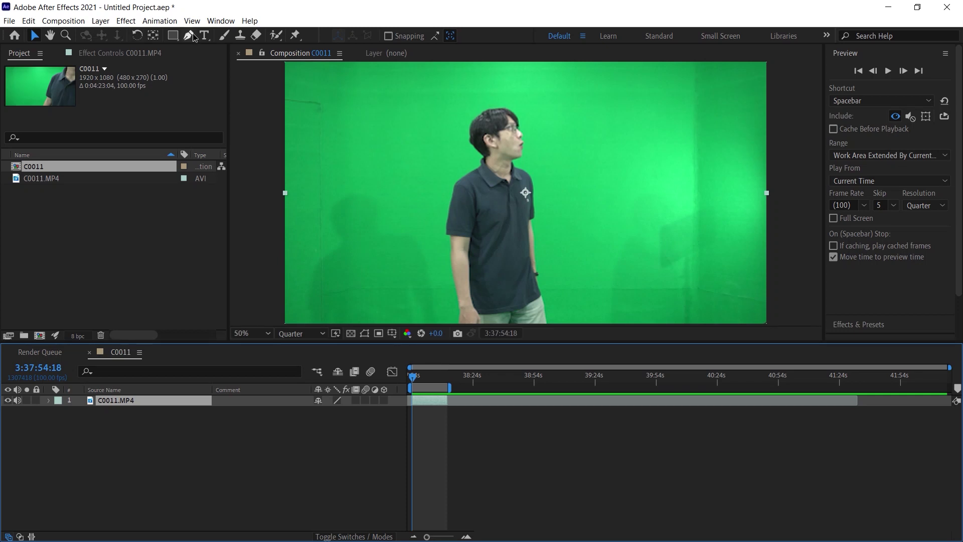
Step: Switch to After Effects and draw a Pen tool mask around the person in the C0011 green-screen clip
left_click(190, 37)
left_click(425, 316)
left_click(419, 279)
left_click(546, 106)
left_click(566, 132)
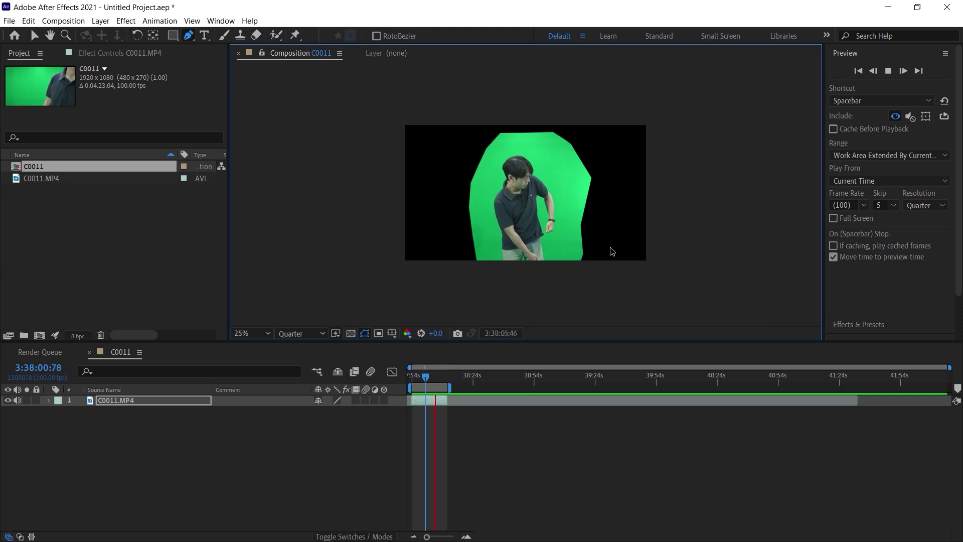
Step: Preview the masked clip and adjust the mask's upper points around the person's movements
key("space")
left_click_drag(554, 132, 547, 144)
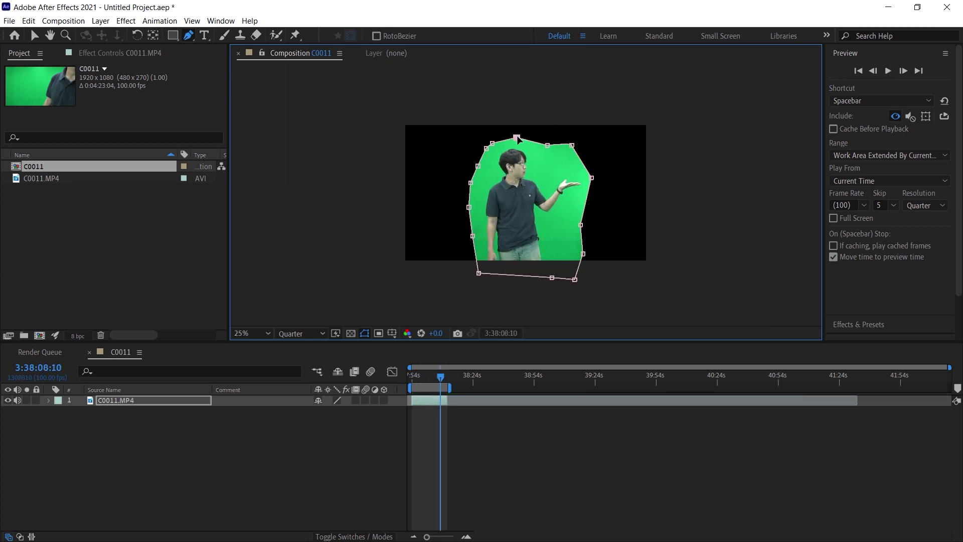
key("space")
Step: Set the Mask Feather of the C0011.MP4 layer's Mask 1 to 20 pixels
left_click(116, 399)
key("f")
left_click_drag(329, 422, 344, 422)
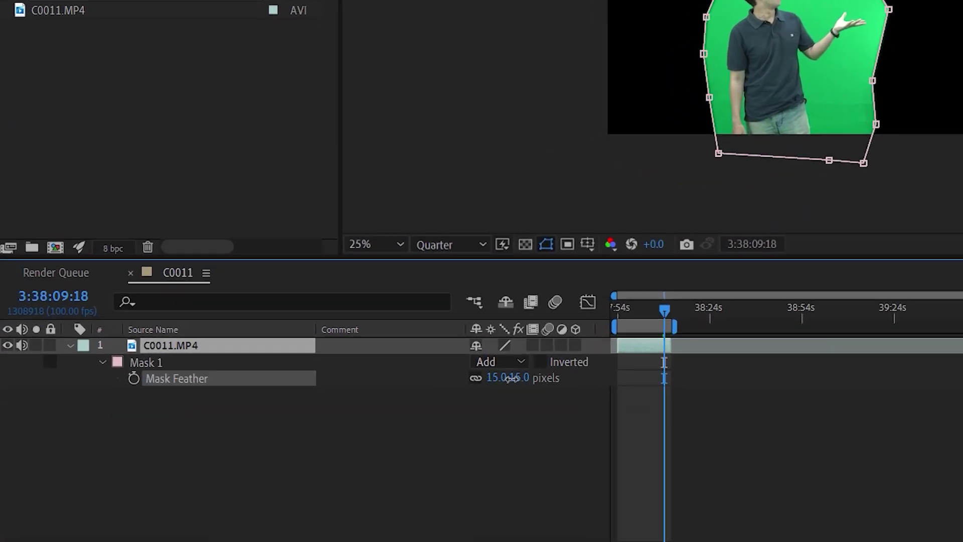
left_click(497, 411)
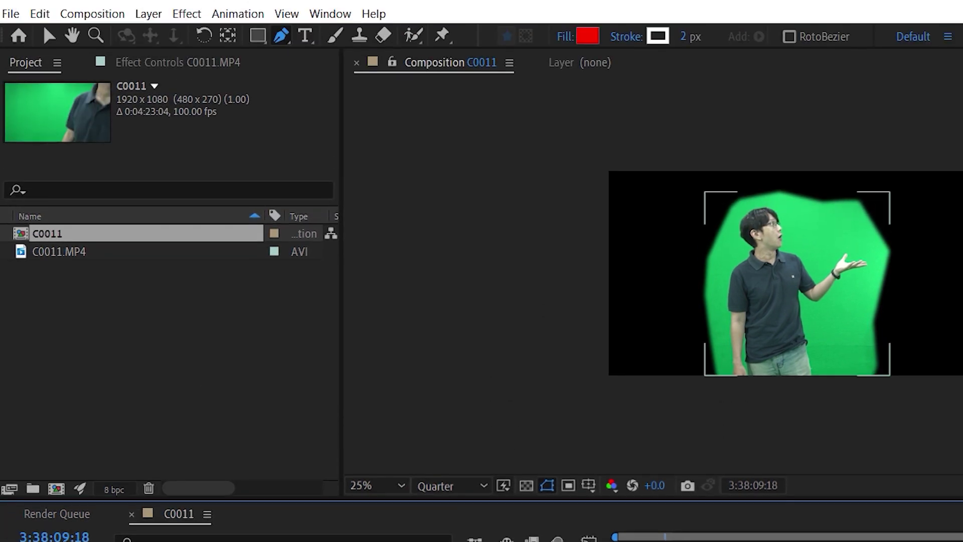
Step: Apply the Keylight (1.2) effect to the C0011.MP4 layer and sample the green backdrop as the Screen Colour
left_click(116, 541)
left_click(175, 15)
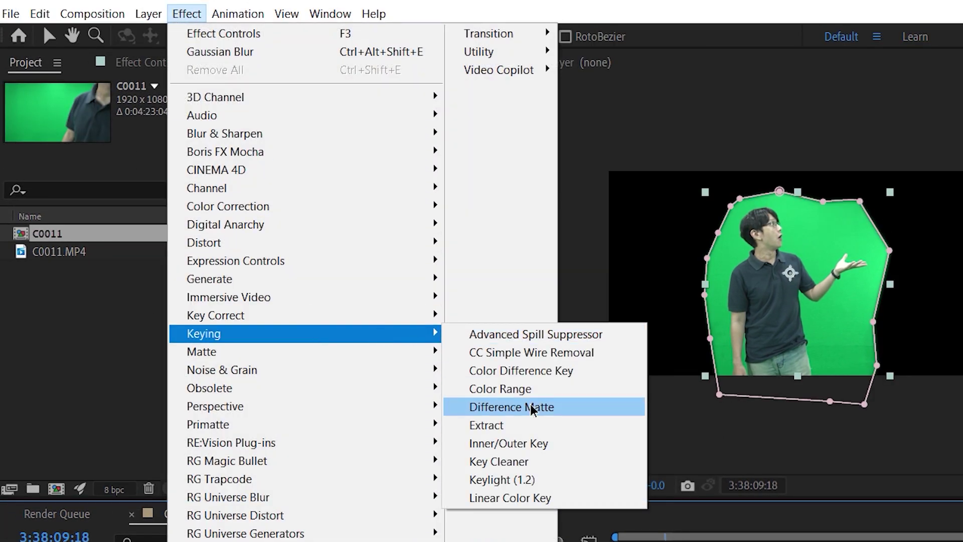
left_click(489, 482)
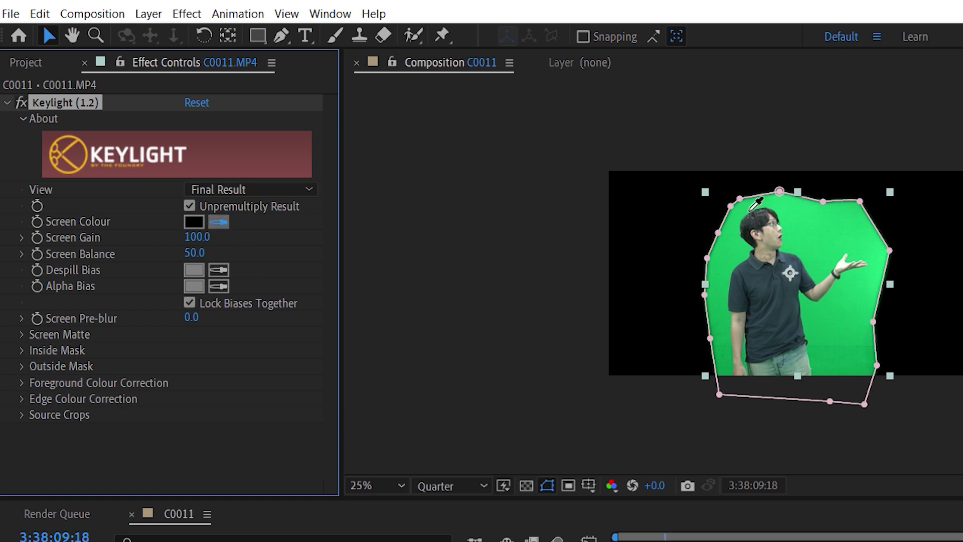
left_click(800, 241)
key("period")
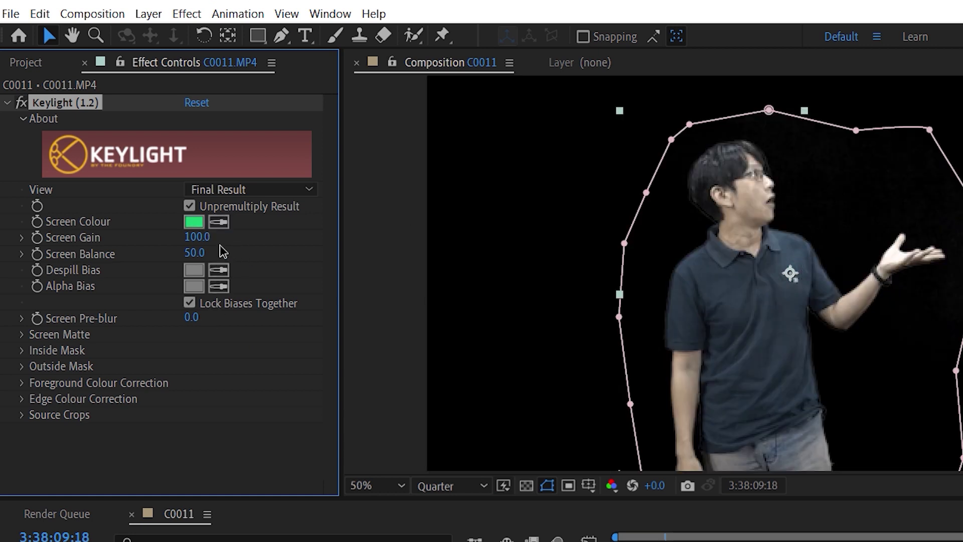
Step: Refine the key with Screen Gain 108, Screen Balance 55 and Screen Pre-blur 1
left_click_drag(200, 236, 208, 236)
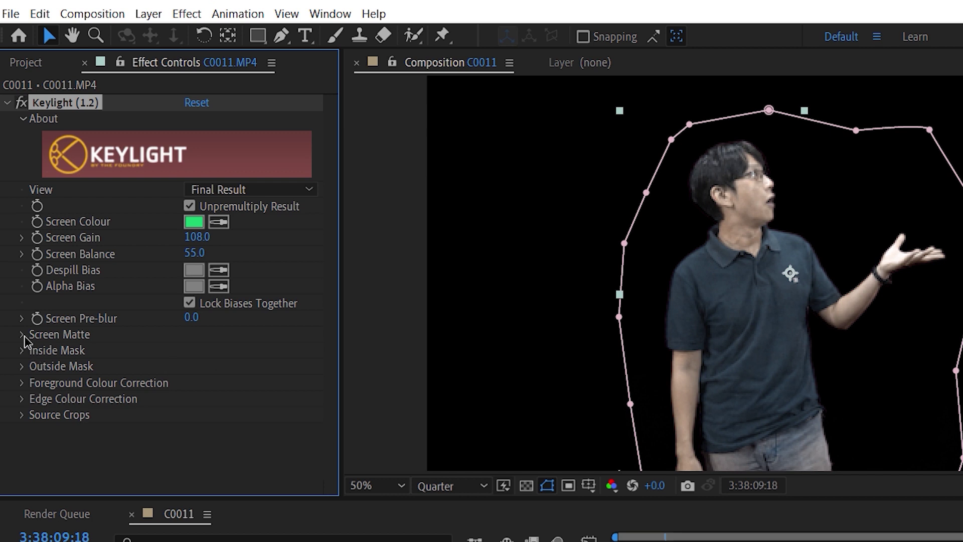
left_click(243, 468)
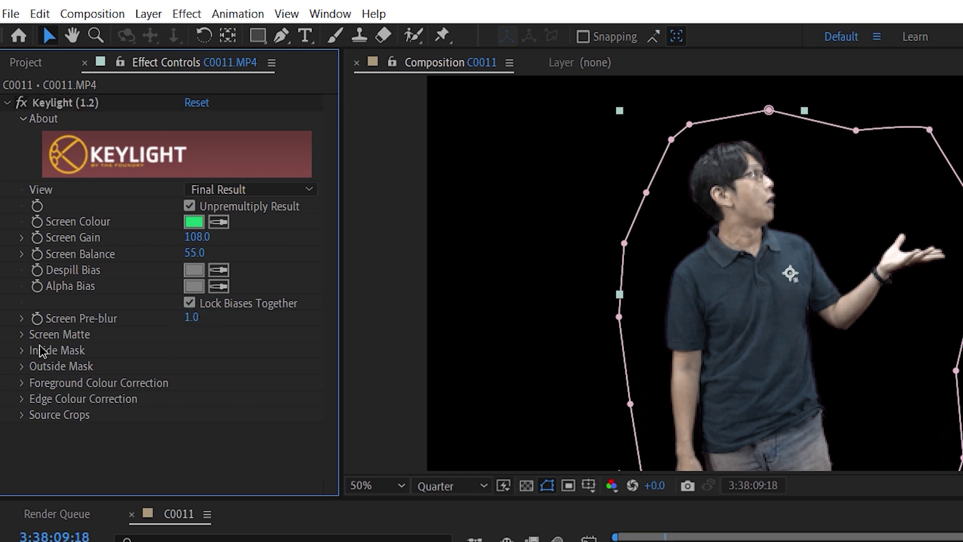
left_click(21, 318)
left_click(21, 319)
Step: Expand Keylight's Screen Matte settings, set the View to Screen Matte and raise the preview exposure to +8.8
left_click(22, 334)
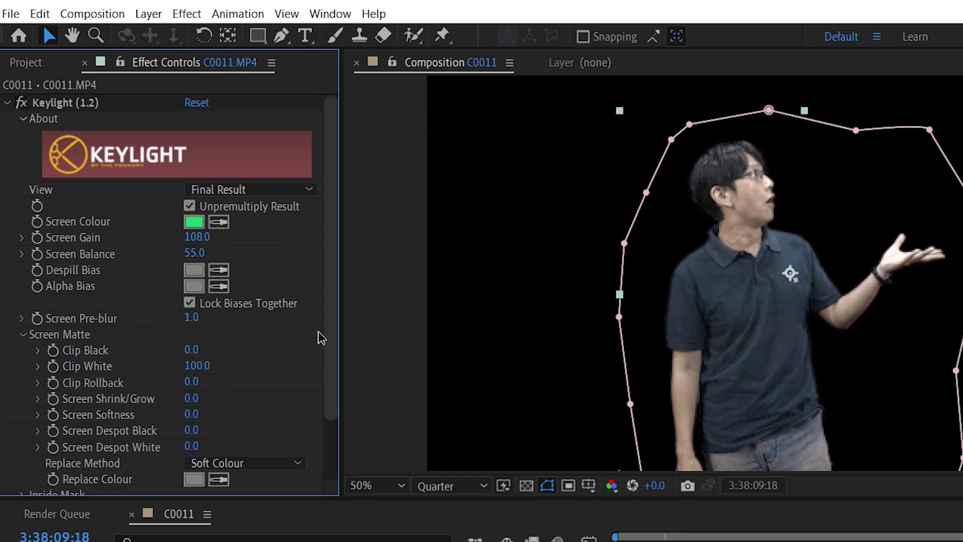
scroll(317, 338, "down", 3)
mouse_move(649, 486)
left_mouse_down()
mouse_move(682, 486)
mouse_move(639, 487)
left_mouse_up()
left_click(635, 486)
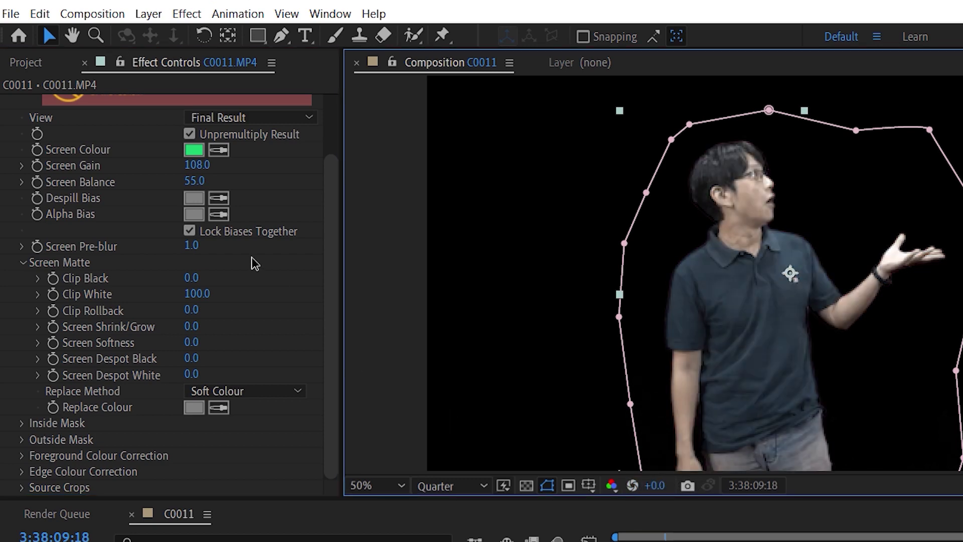
left_click(296, 391)
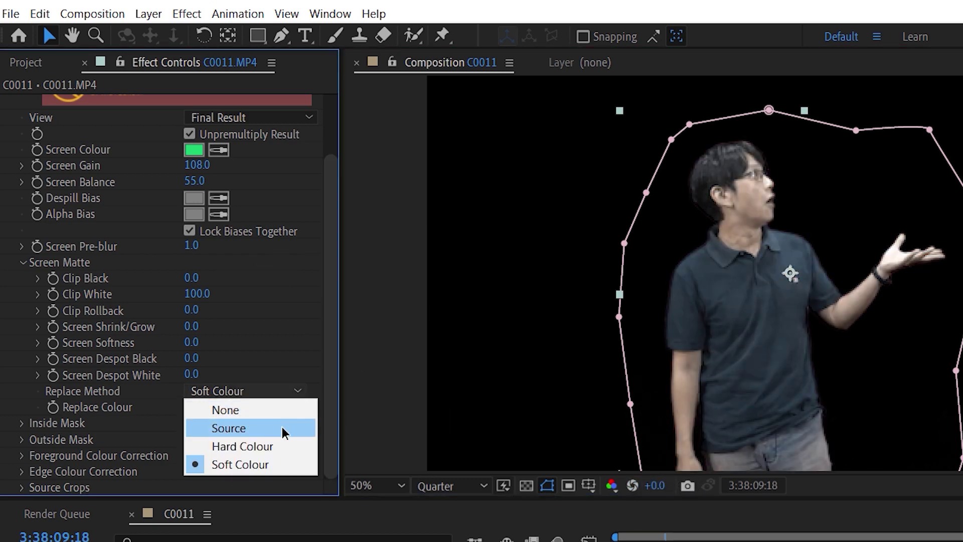
left_click(297, 392)
scroll(322, 243, "up", 3)
left_click(305, 190)
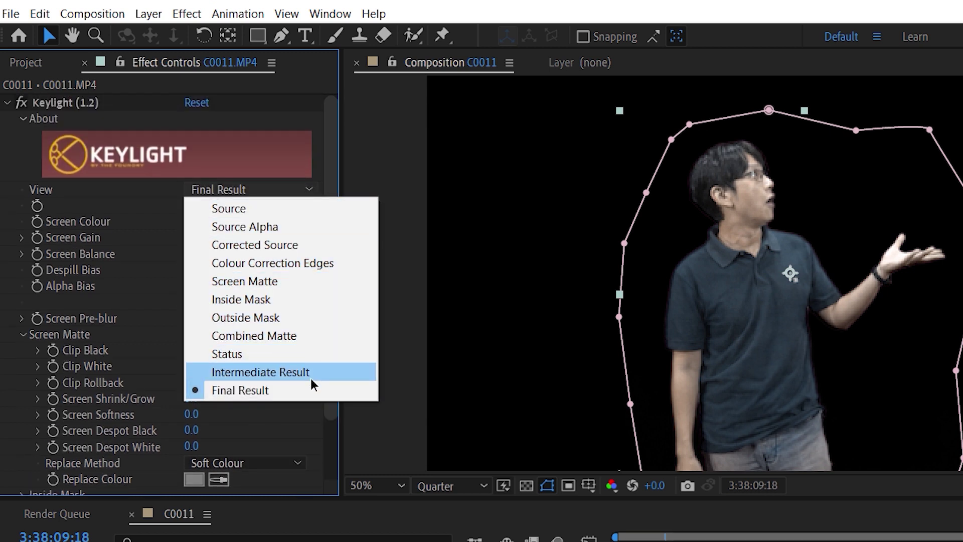
left_click(281, 281)
left_click_drag(653, 485, 747, 494)
Step: Set Keylight's Clip Black to 19 and Screen Softness to 1
scroll(336, 361, "down", 2)
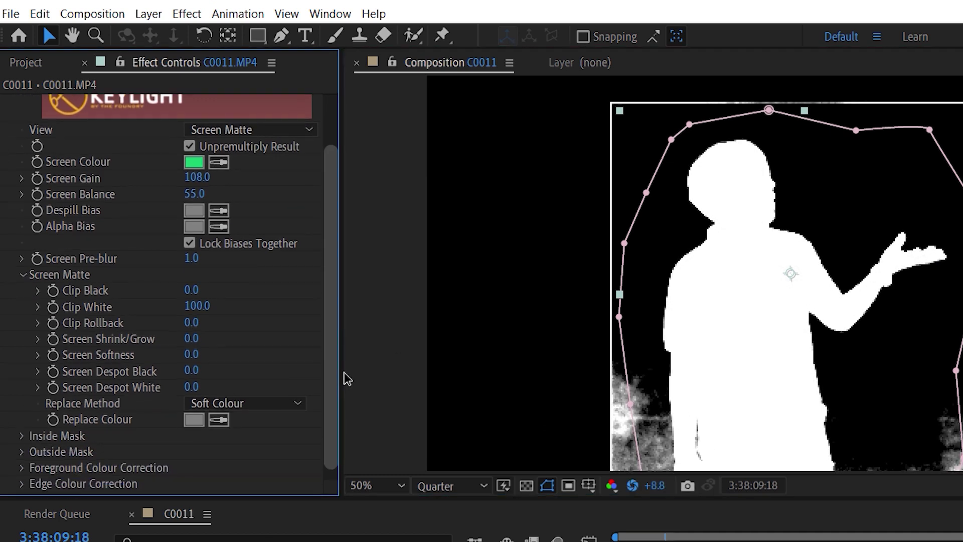
left_click_drag(194, 290, 213, 289)
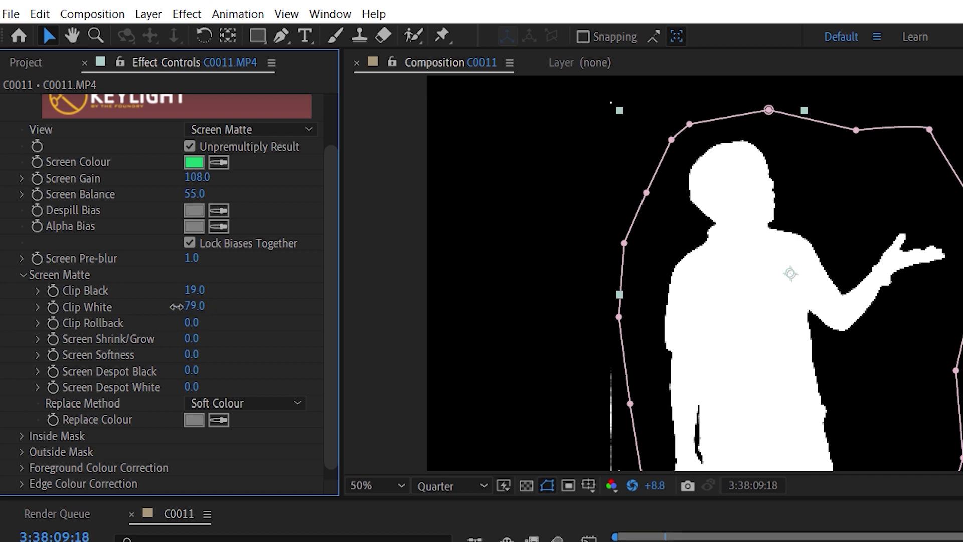
mouse_move(330, 293)
left_mouse_down()
mouse_move(330, 253)
mouse_move(332, 285)
left_mouse_up()
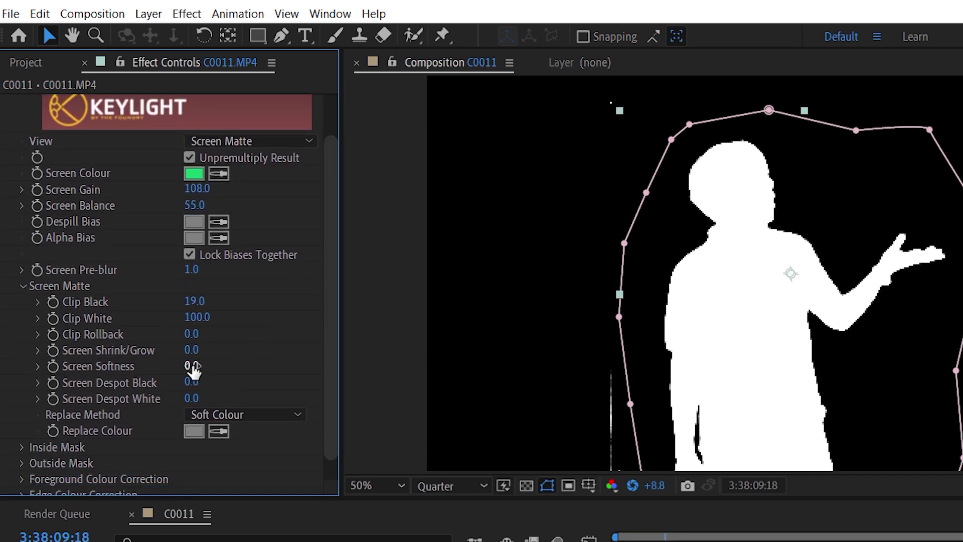
key("Return")
Step: Return the Keylight View to Final Result and reset the preview exposure to 0
scroll(329, 371, "up", 2)
left_click(301, 190)
left_click(241, 389)
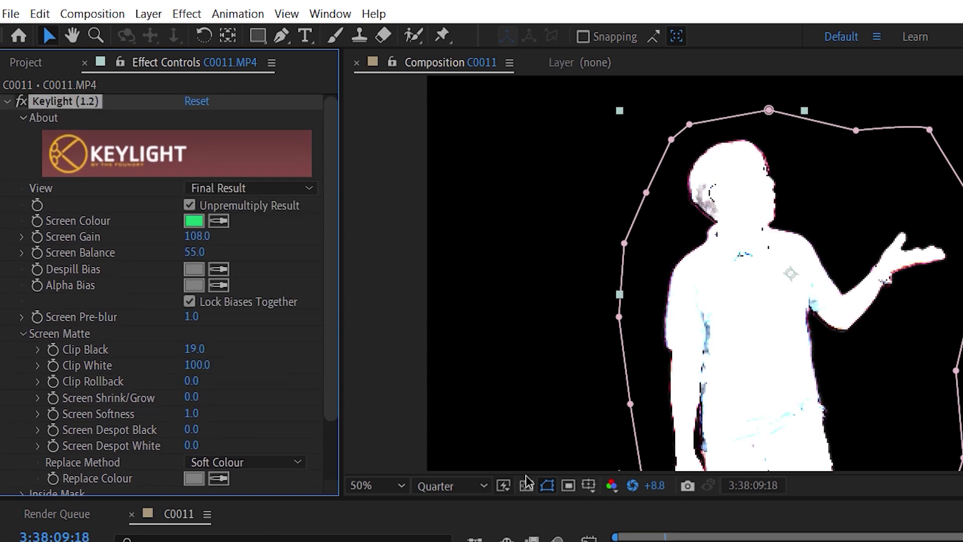
Step: Try the Hard Colour, Source and None replace methods in the Screen Matte settings and go back to Soft Colour
scroll(333, 327, "down", 3)
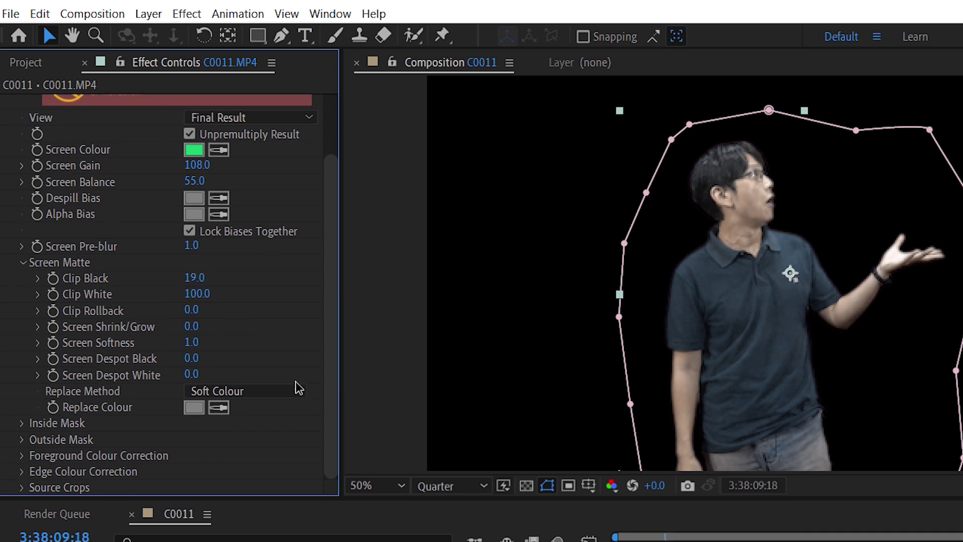
left_click(299, 390)
left_click(274, 446)
left_click(258, 393)
left_click(258, 428)
left_click(266, 391)
left_click(279, 410)
left_click(281, 391)
left_click(279, 463)
Step: Deselect the keyed layer and collapse the Keylight effect's settings
key("F2")
key("ctrl+a")
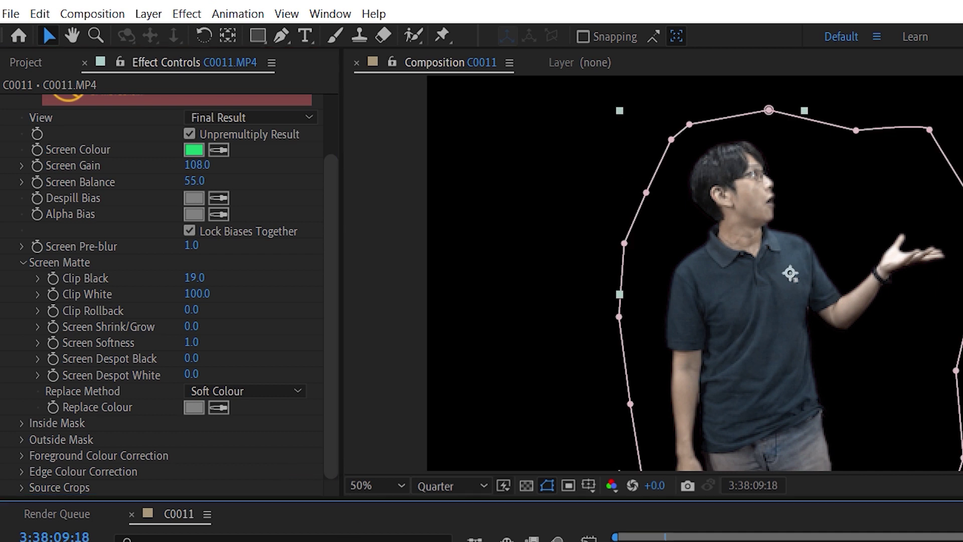
key("F2")
scroll(245, 293, "up", 3)
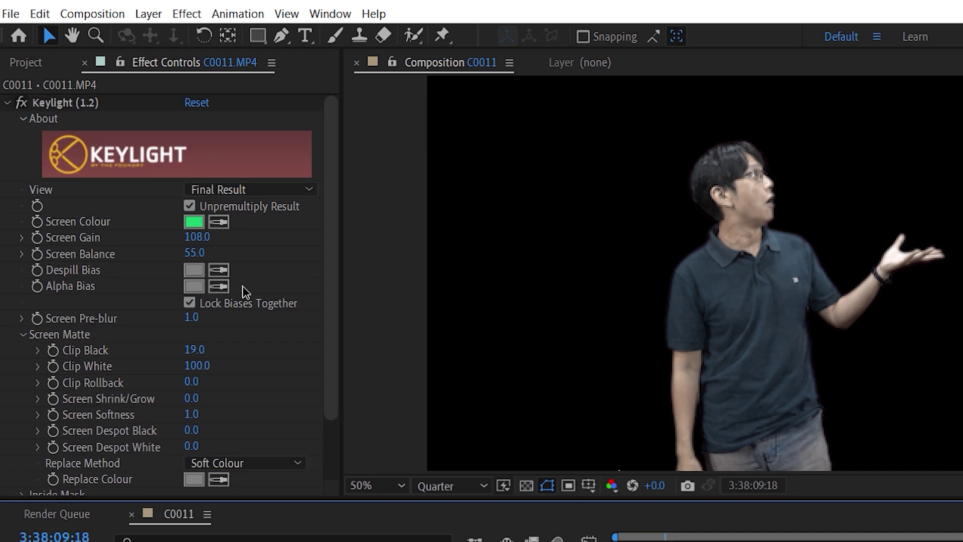
left_click(5, 102)
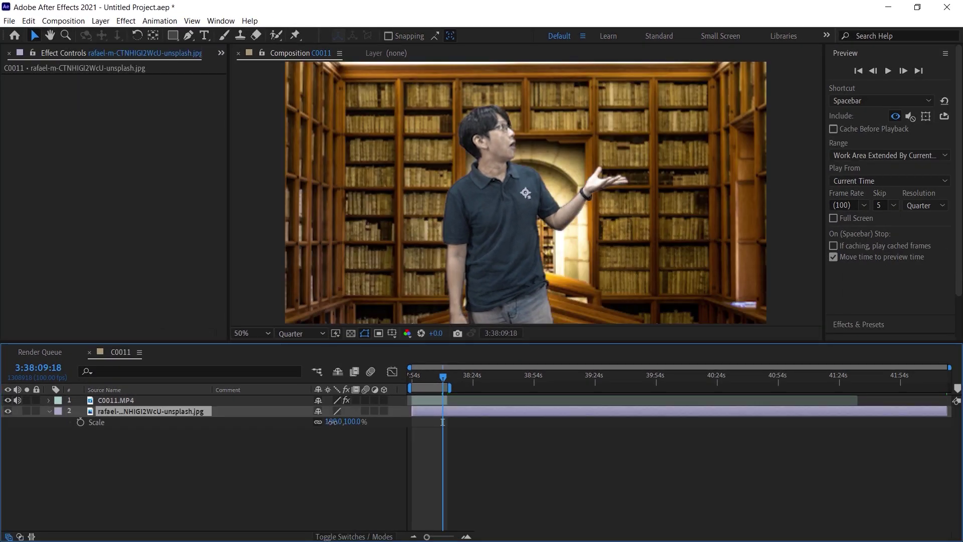
Step: Scale the library background image layer beneath the keyed footage to 34%
left_click_drag(332, 421, 291, 426)
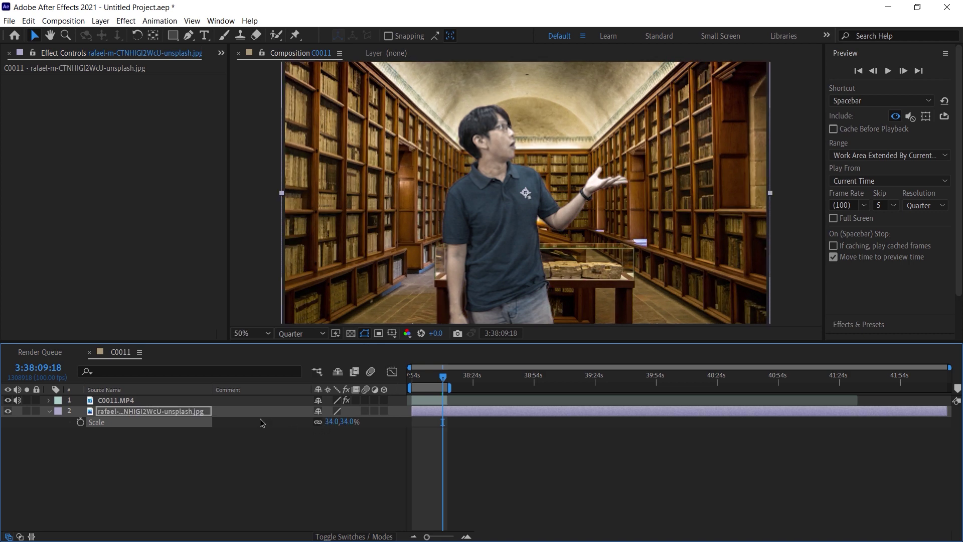
left_click(177, 415)
mouse_move(340, 423)
left_mouse_down()
mouse_move(384, 428)
mouse_move(274, 428)
mouse_move(395, 433)
mouse_move(351, 437)
left_mouse_up()
scroll(261, 259, "down", 1)
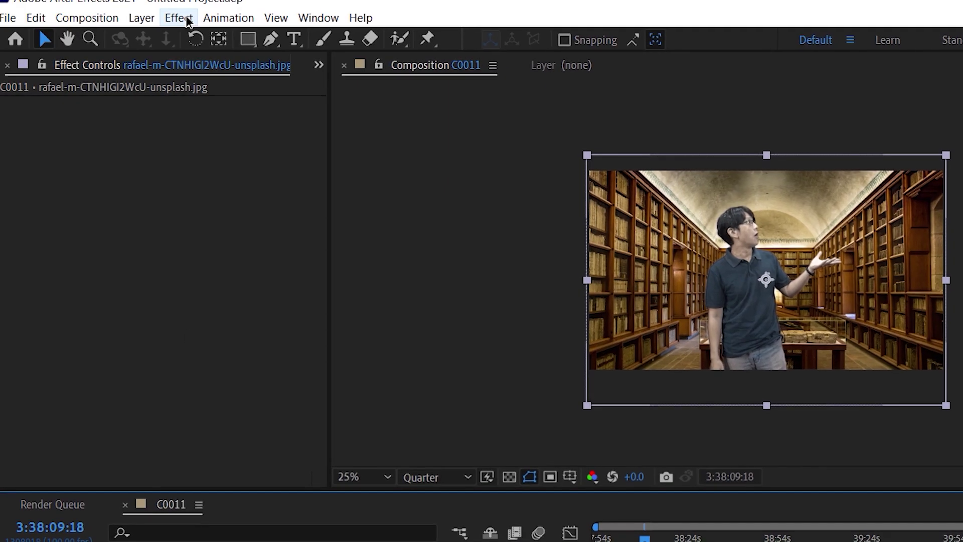
Step: Apply Camera Lens Blur to the library background layer with Blur Radius 13 and Repeat Edge Pixels enabled
left_click(126, 21)
mouse_move(224, 72)
mouse_move(409, 135)
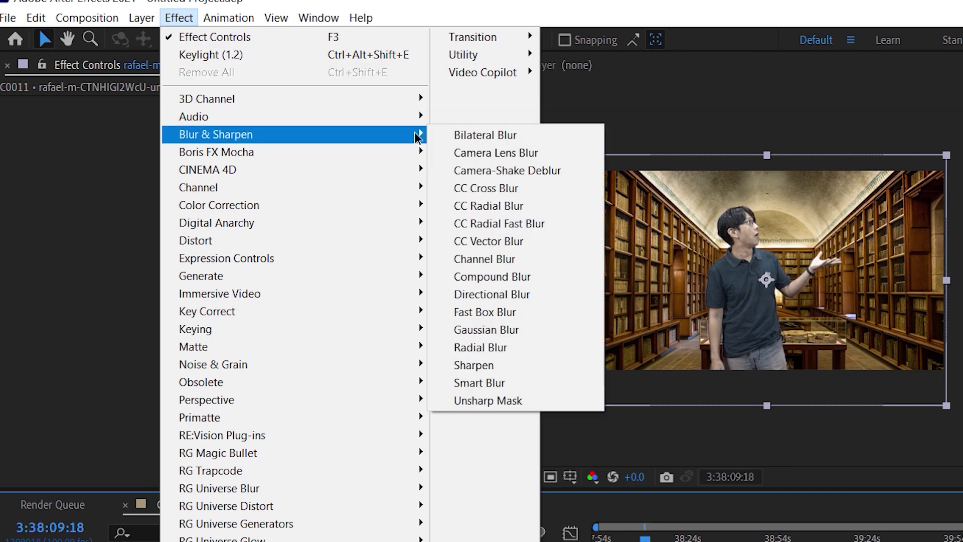
left_click(534, 157)
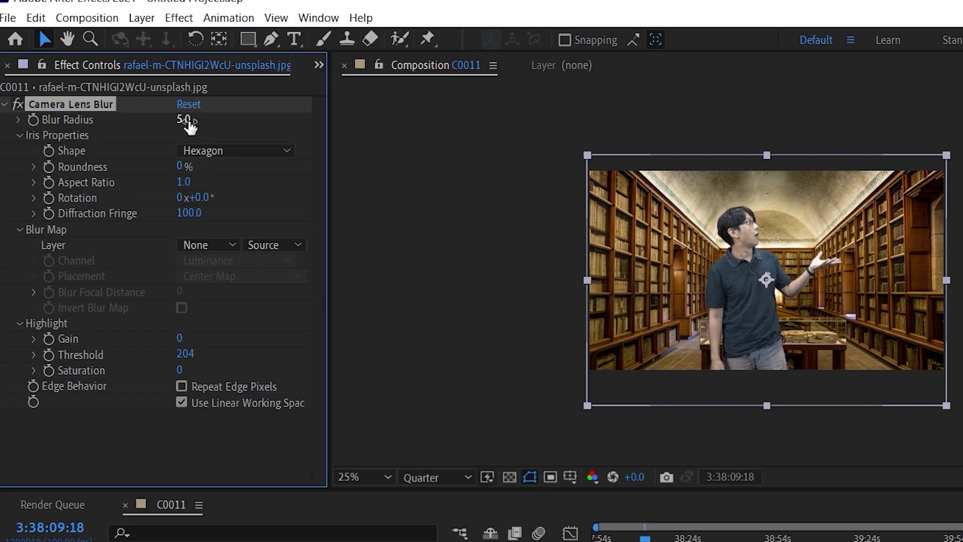
scroll(483, 337, "up", 2)
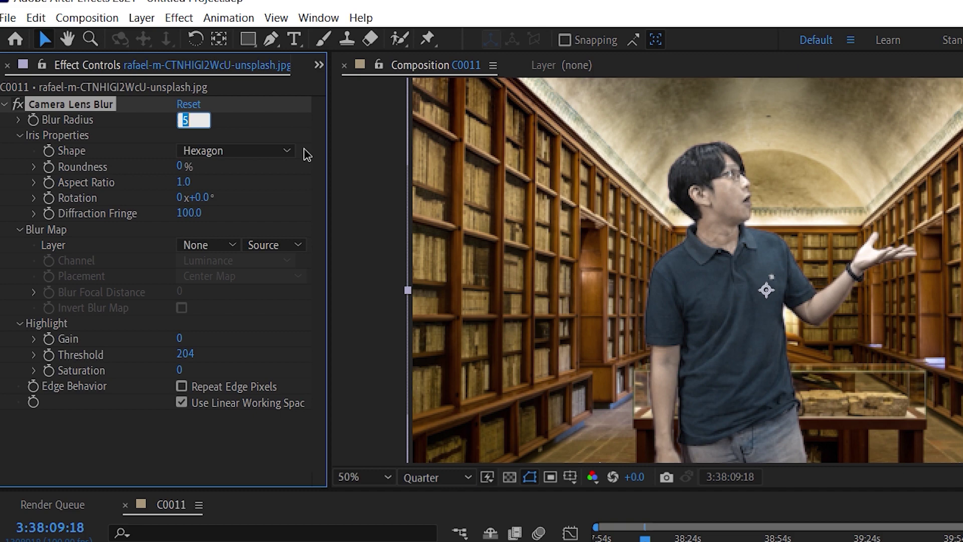
type("13")
left_click(261, 125)
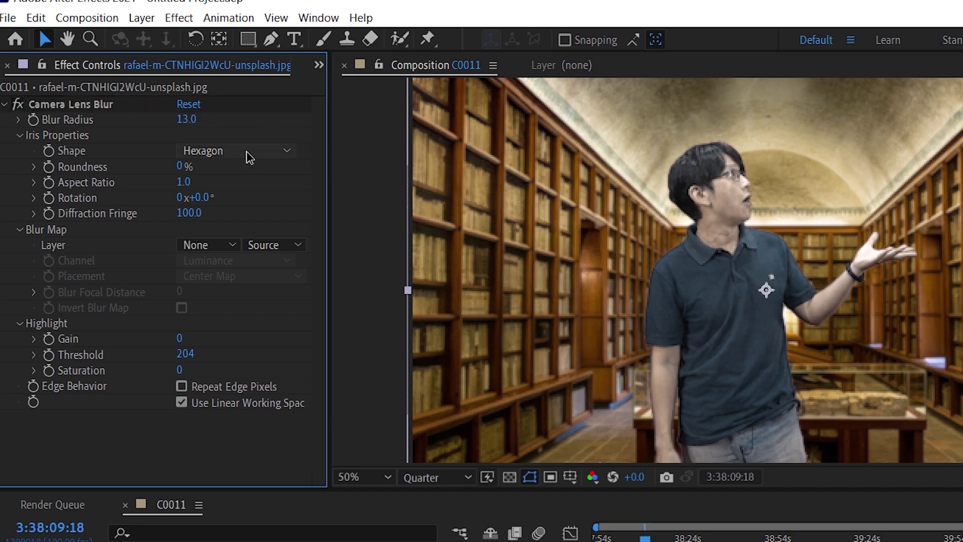
left_click(182, 386)
left_click(200, 453)
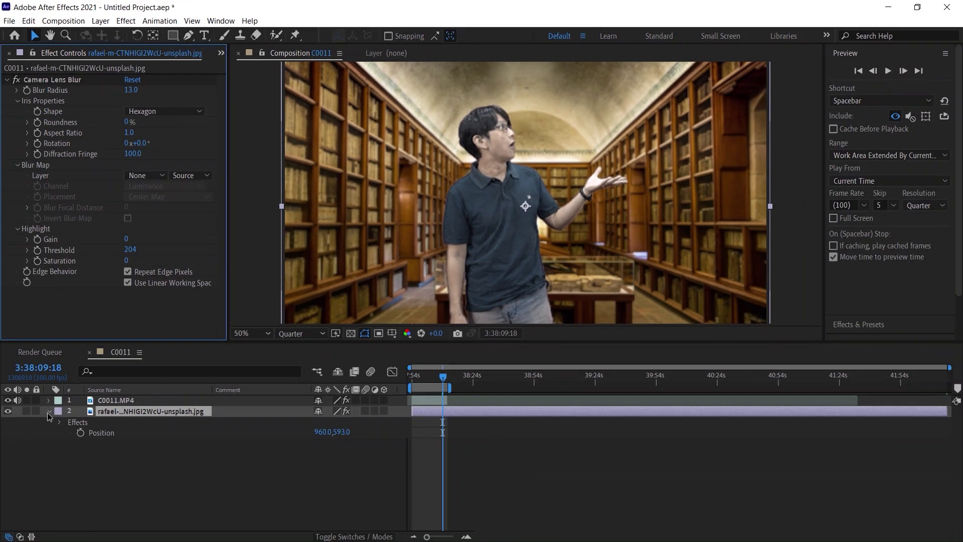
left_click(49, 412)
left_click(124, 400)
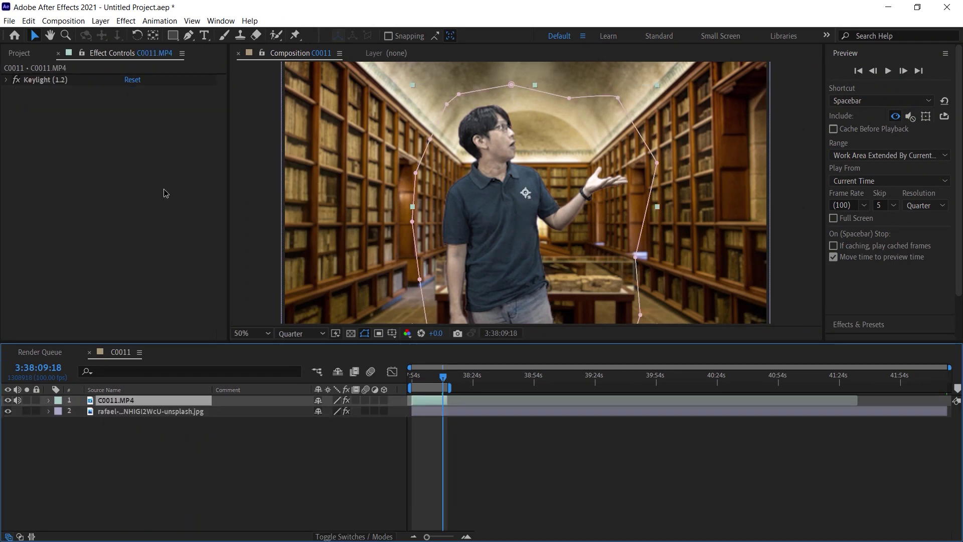
Step: Create a black 1920 × 1080 px solid directly above the library background layer
left_click(145, 411)
right_click(122, 444)
mouse_move(172, 346)
left_click(293, 378)
key("Tab")
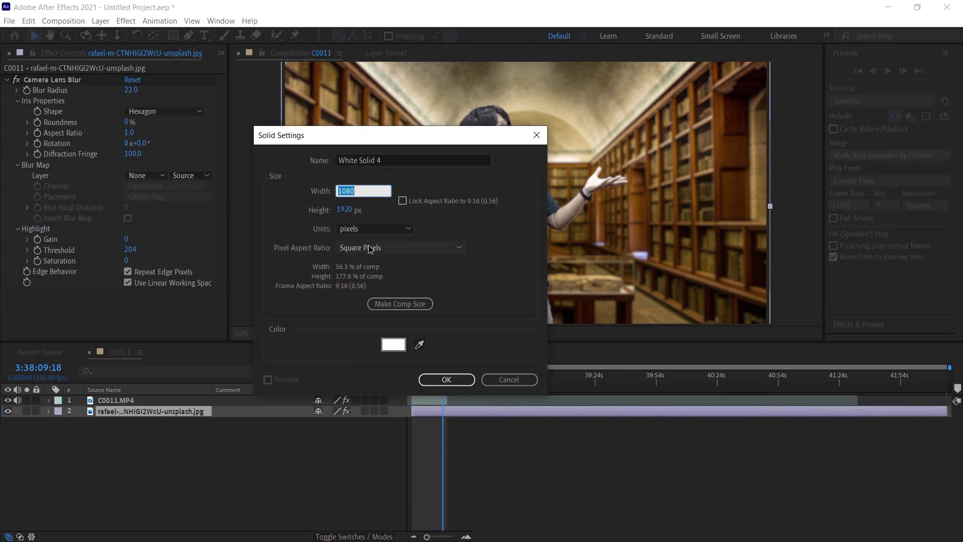
key("Tab")
type("1")
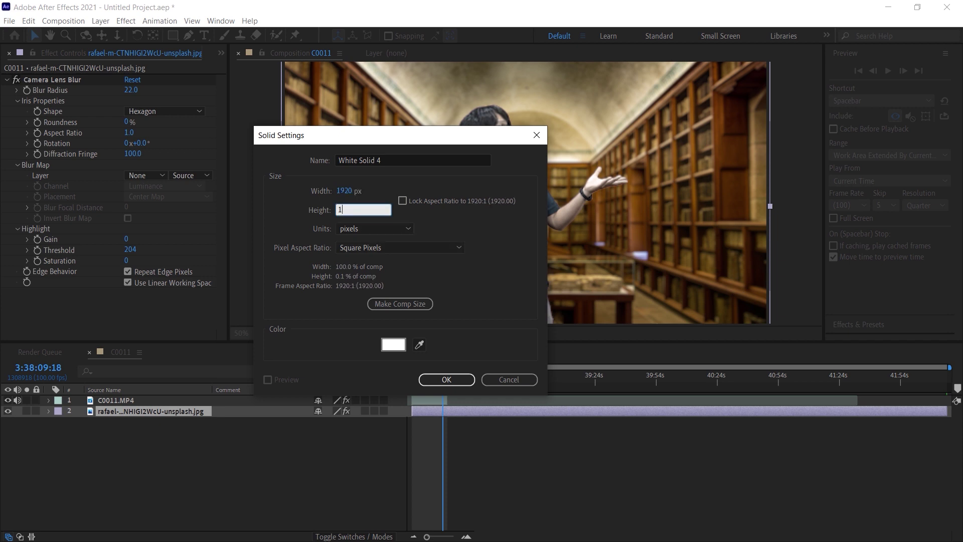
left_click(392, 345)
left_click_drag(125, 281, 1, 354)
left_click(336, 162)
left_click(435, 379)
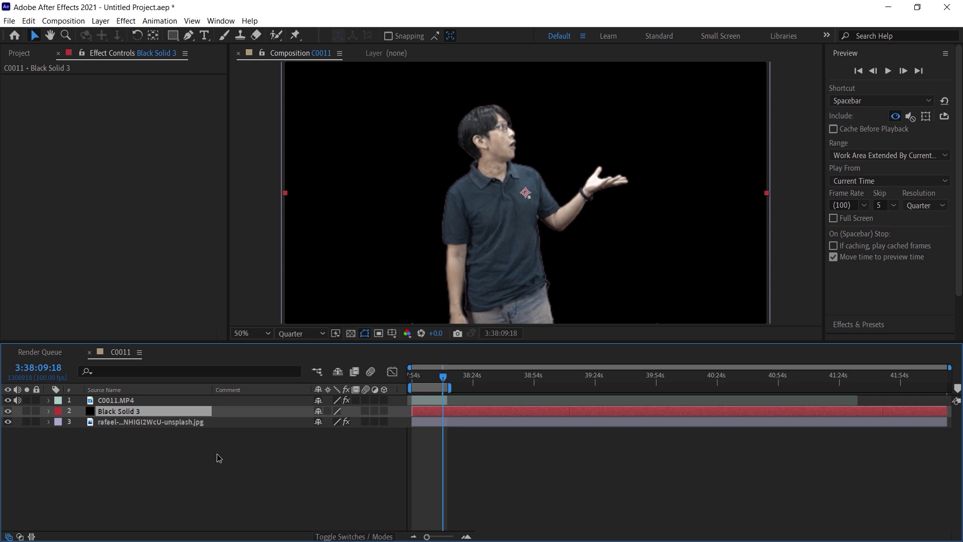
Step: Create a white (FFFFFF) 1920 × 1080 px solid above the black solid
right_click(206, 455)
mouse_move(225, 333)
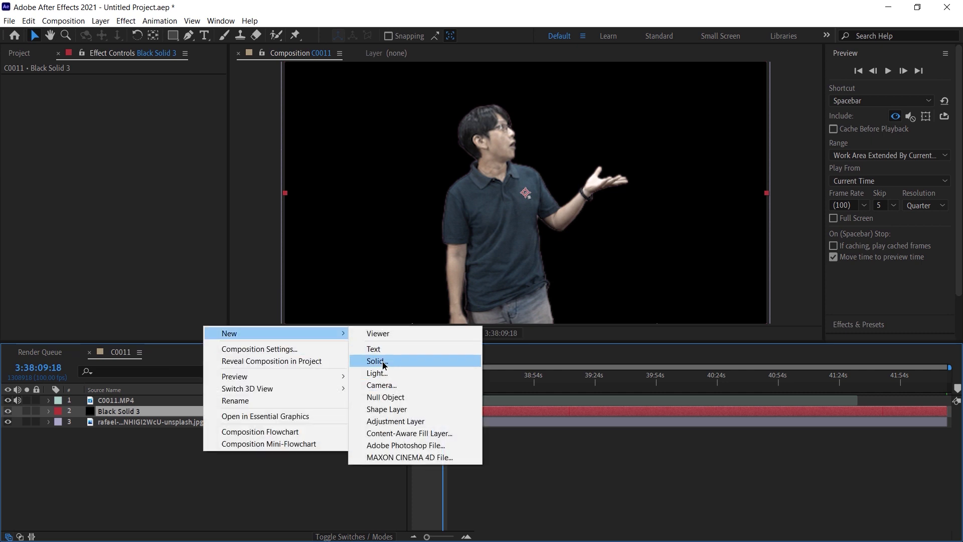
left_click(404, 361)
left_click(394, 344)
type("FFFFFF")
key("Return")
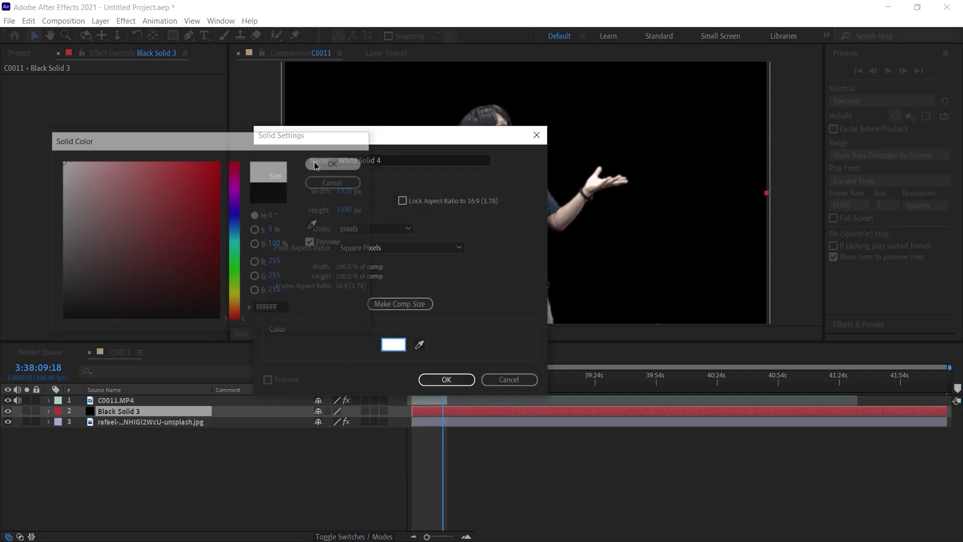
left_click(446, 379)
Step: Draw a rectangular mask on the white solid that exposes narrow black strips along both sides of the frame
scroll(332, 270, "down", 2)
left_click(173, 36)
left_click_drag(422, 95, 632, 285)
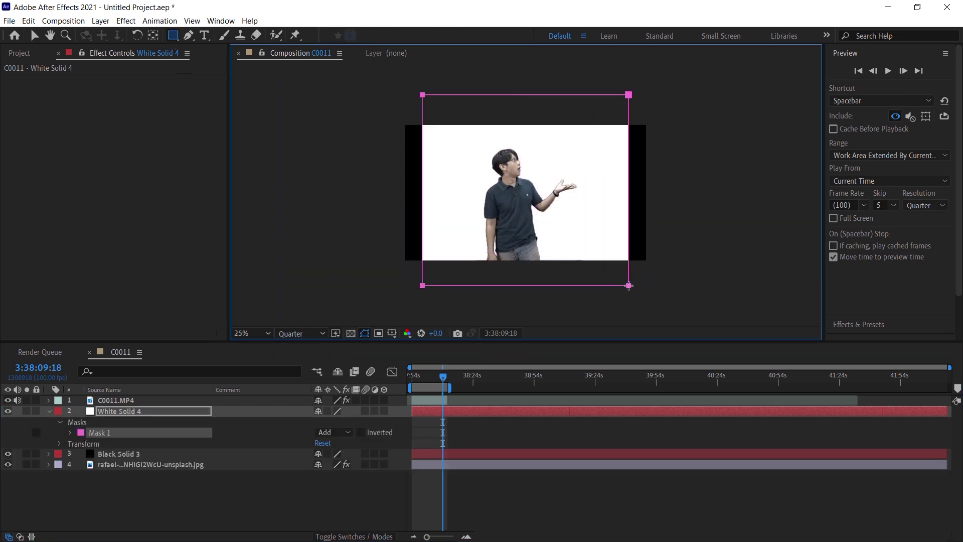
Step: Set the white solid's Mask Feather to 217 pixels and move both vertical mask edges slightly inward
key("f")
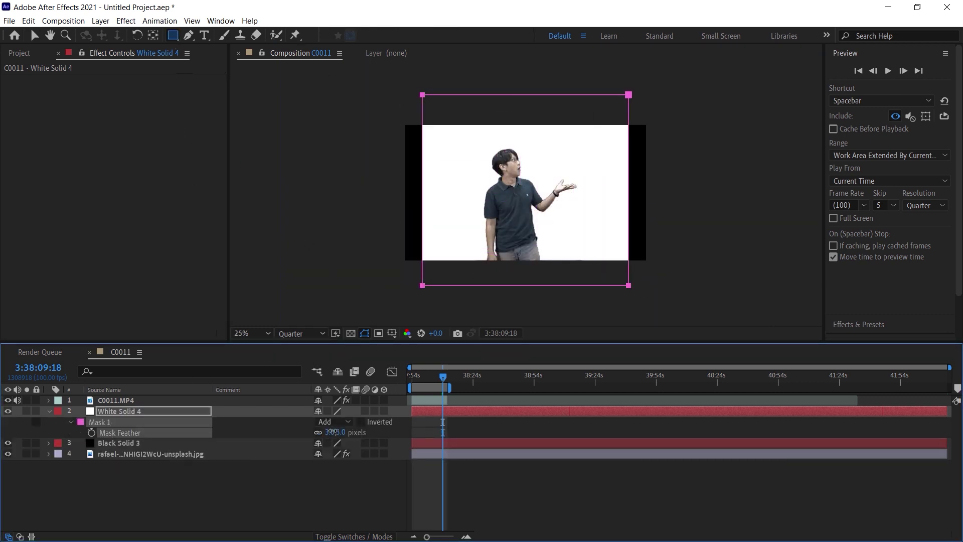
left_click_drag(331, 432, 489, 454)
left_click(35, 35)
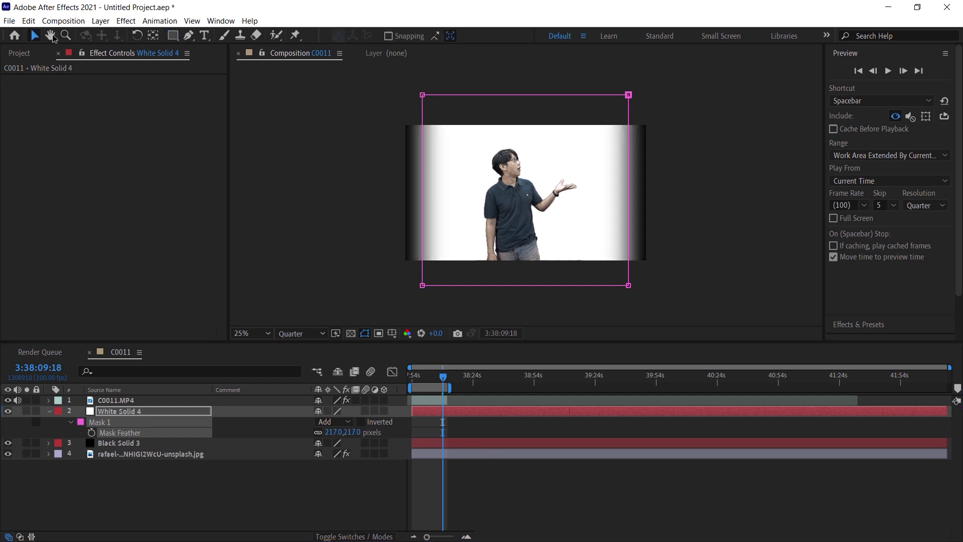
mouse_move(425, 191)
left_mouse_down()
mouse_move(443, 185)
mouse_move(436, 188)
left_mouse_up()
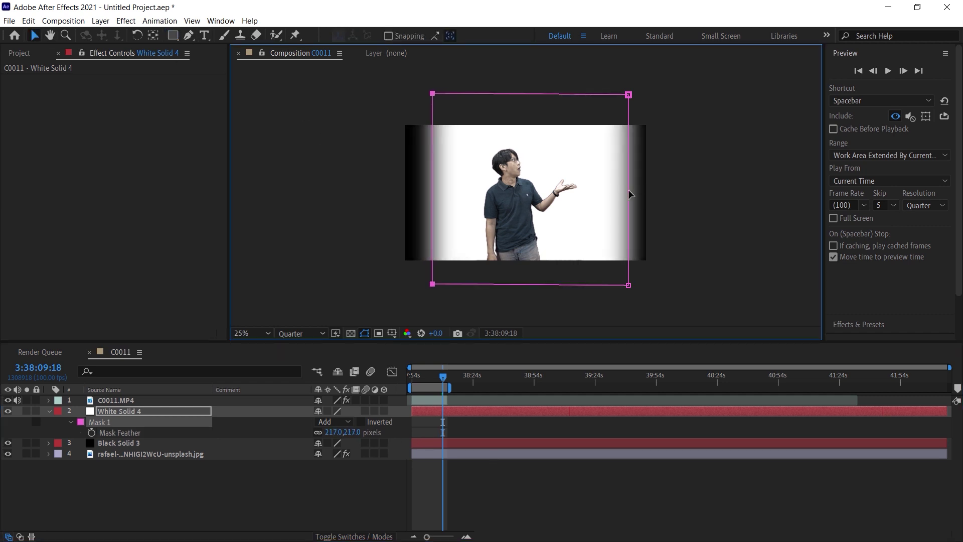
left_click_drag(629, 193, 615, 193)
left_click(211, 477)
left_click(49, 411)
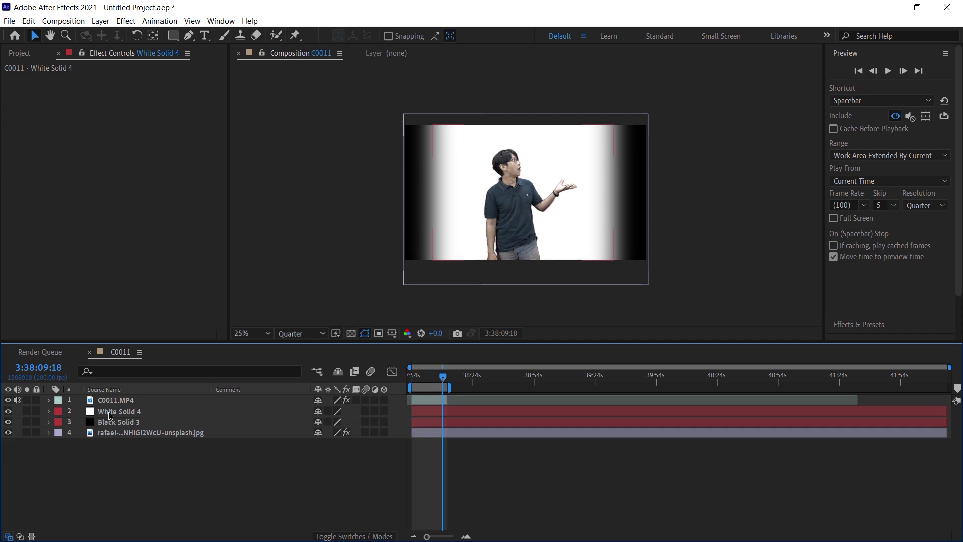
Step: Pre-compose the white and black solids into a composition named blur
left_click(119, 412)
left_click(119, 422, "shift")
right_click(119, 424)
left_click(171, 364)
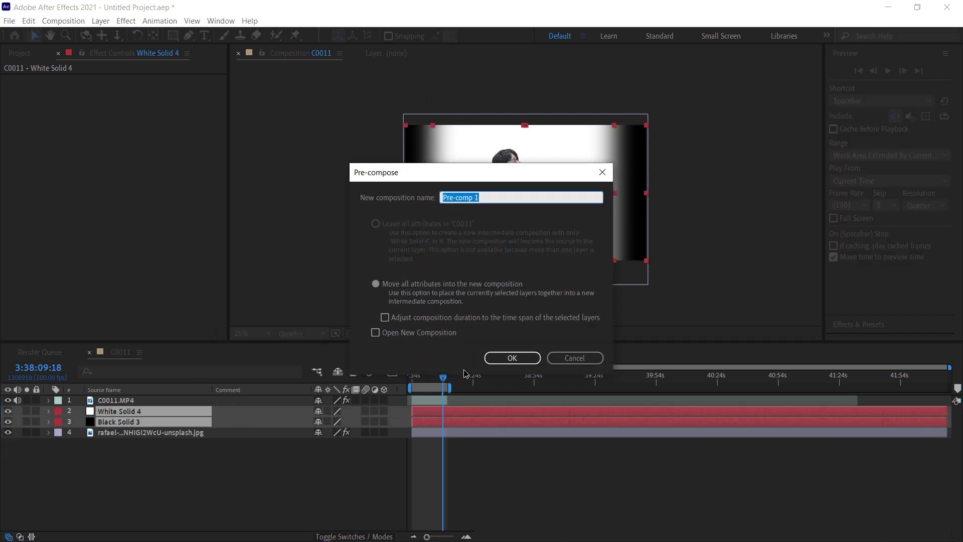
left_click(513, 357)
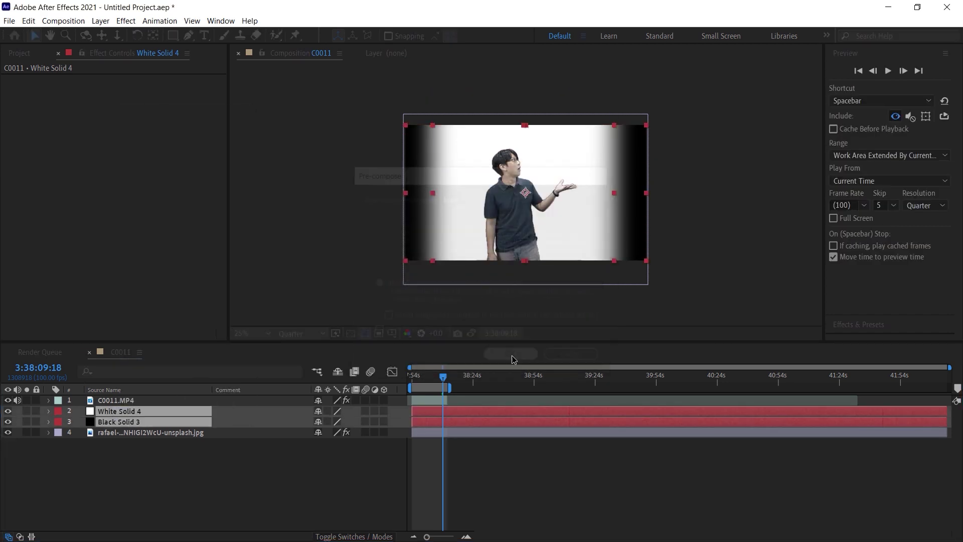
Step: Set the Blur Map layer of the library background's Camera Lens Blur to the blur pre-comp
left_click(150, 421)
left_click(164, 178)
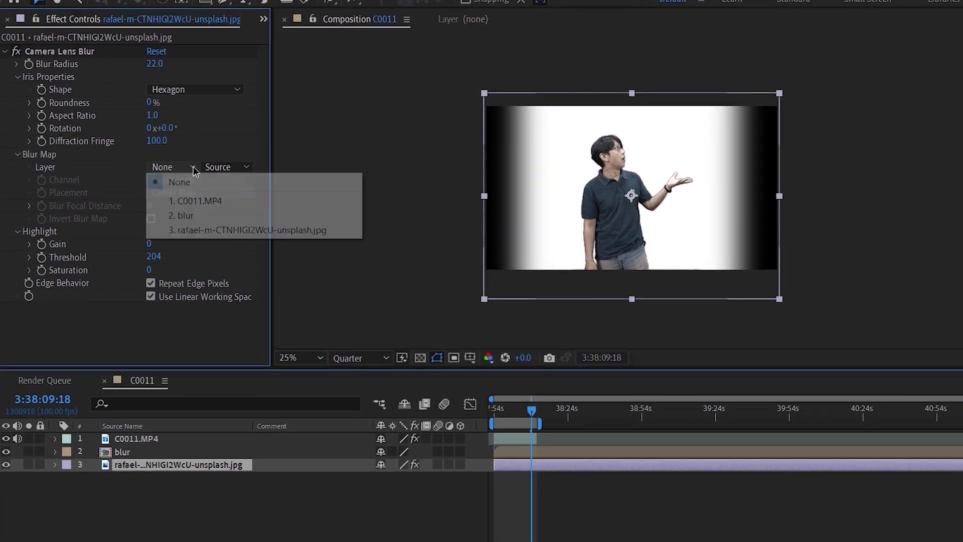
left_click(183, 215)
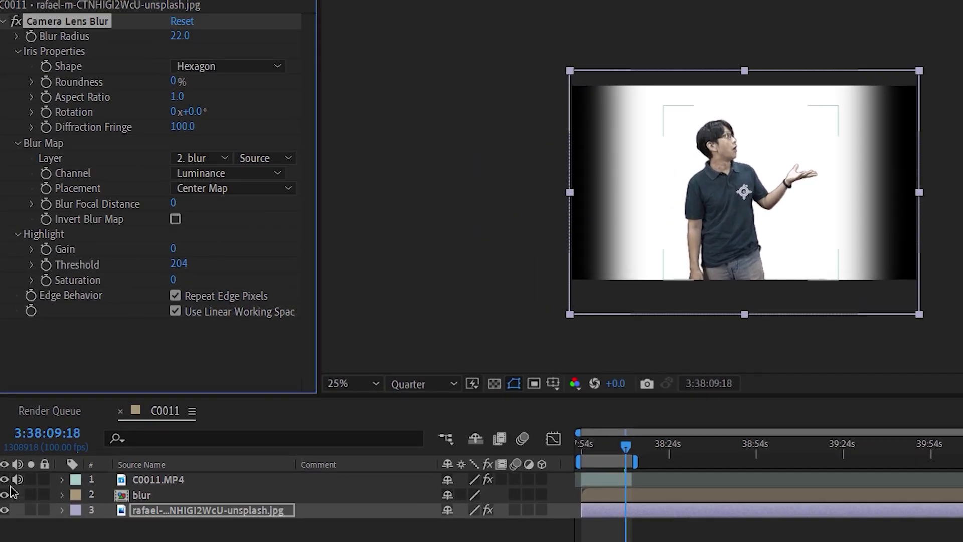
Step: Hide the blur layer and set the Blur Map Placement to Stretch Map to Fit
left_click(6, 494)
left_click(254, 193)
left_click(246, 222)
scroll(522, 233, "up", 1)
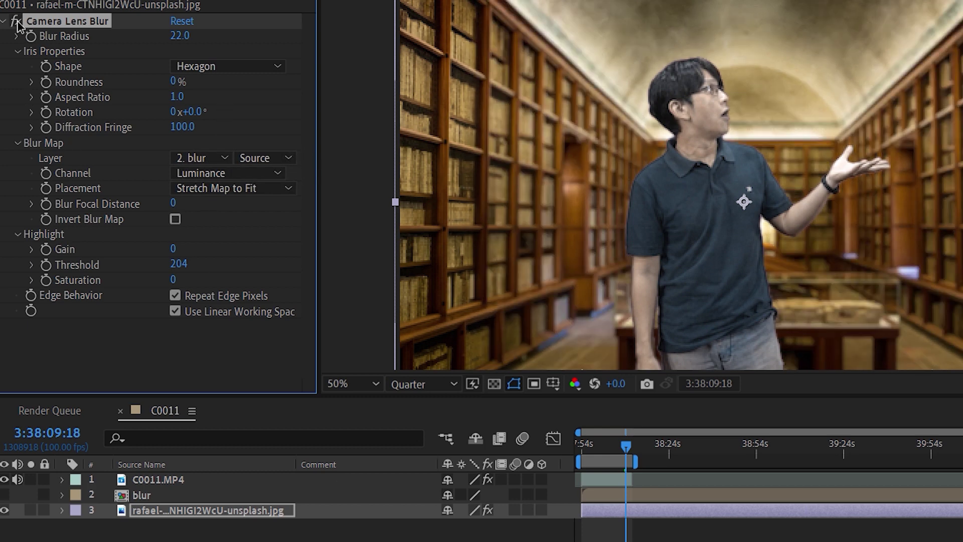
Step: Pre-compose the blur layer and the library image together into a composition named background
left_click(141, 495, "ctrl")
right_click(123, 509)
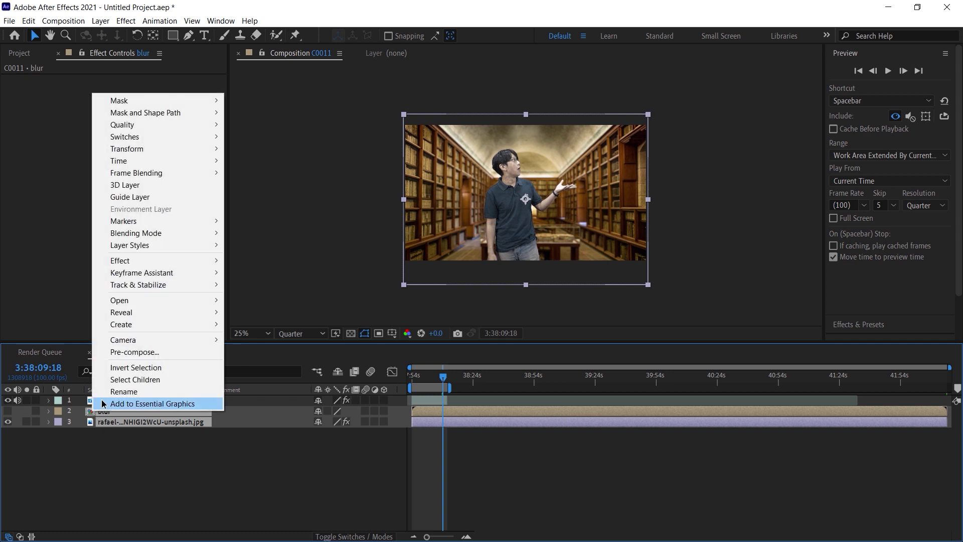
left_click(193, 409)
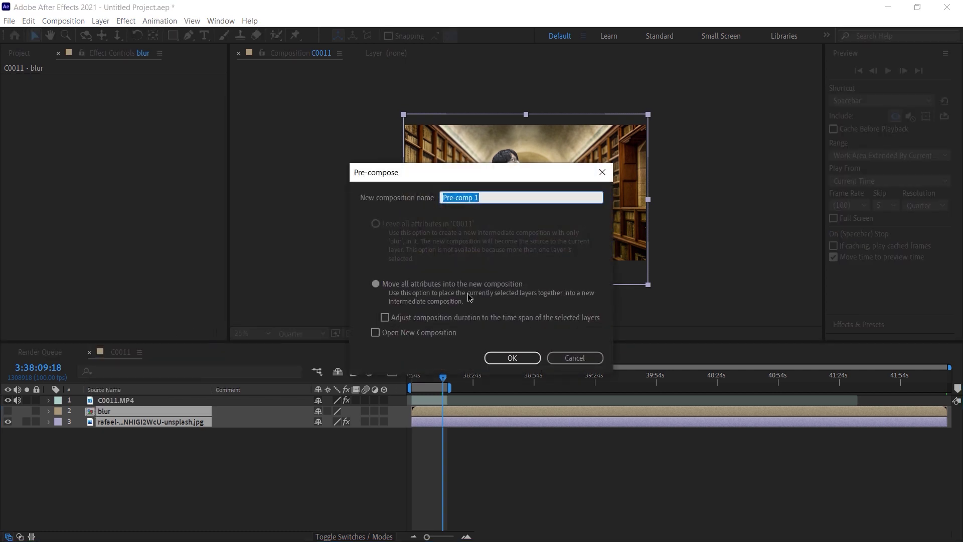
type("backg")
left_click(512, 358)
Step: Pre-compose the C0011.MP4 layer, leaving its Keylight effect and mask in the current composition
right_click(113, 401)
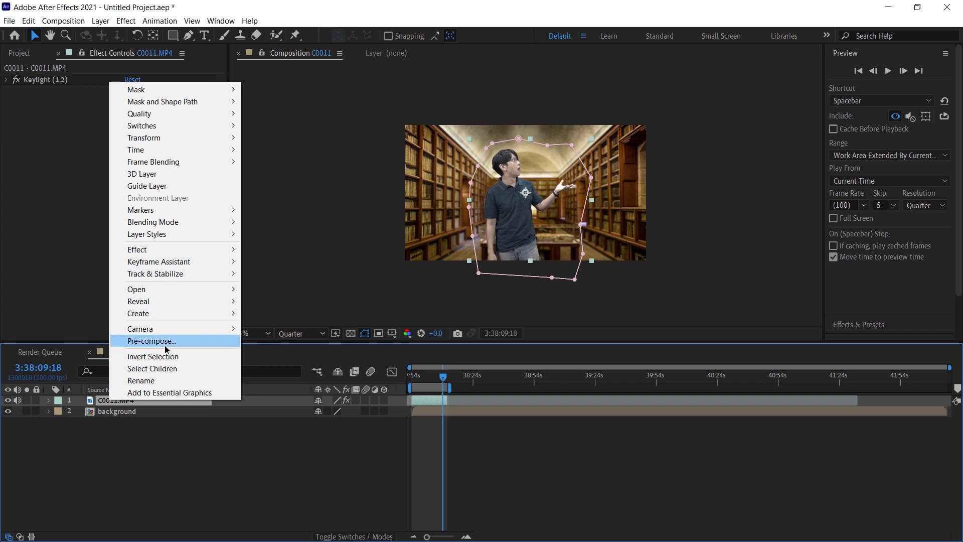
left_click(166, 341)
left_click(509, 358)
left_click(327, 467)
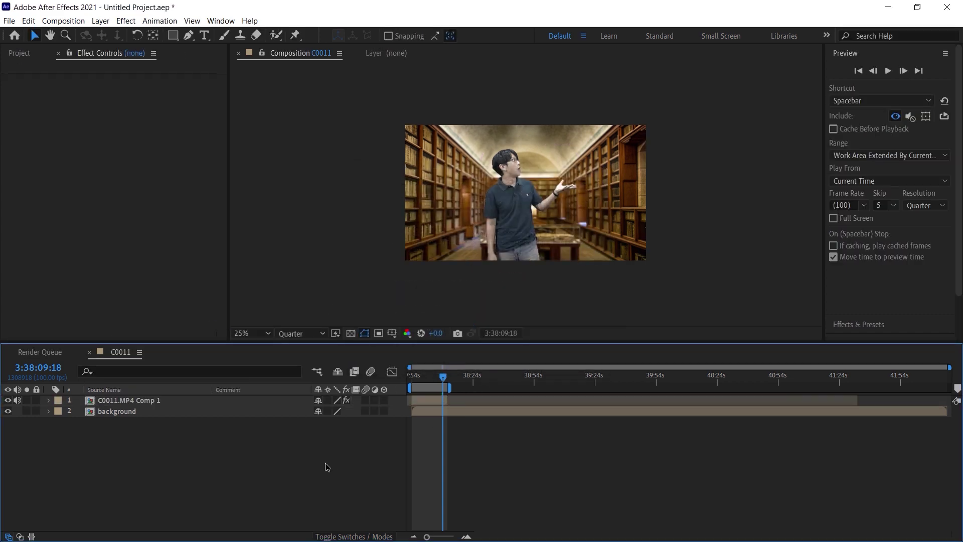
Step: Apply the Light Wrap effect to the pre-composed person layer and set its Background Layer to background
left_click(124, 401)
left_click(123, 145)
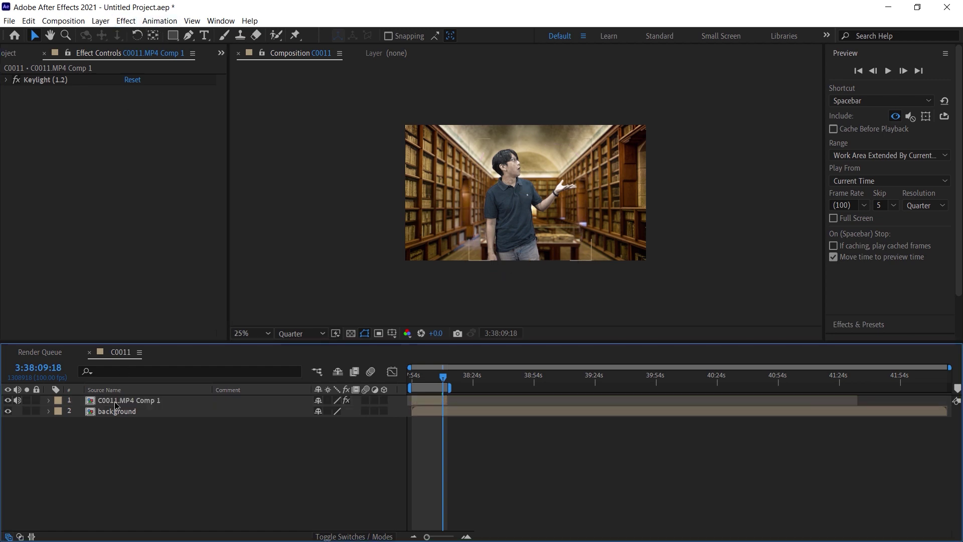
left_click(115, 402)
left_click(104, 250)
left_click(126, 21)
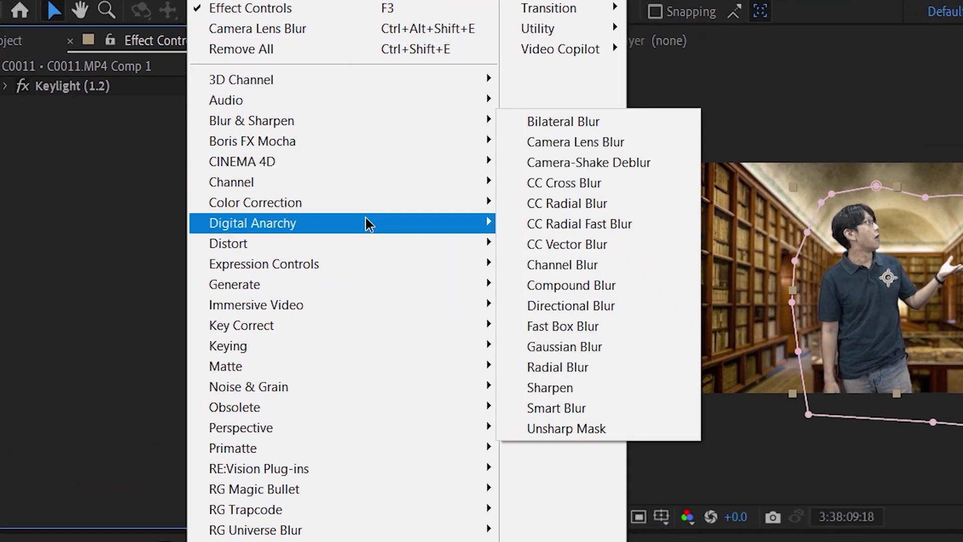
mouse_move(360, 311)
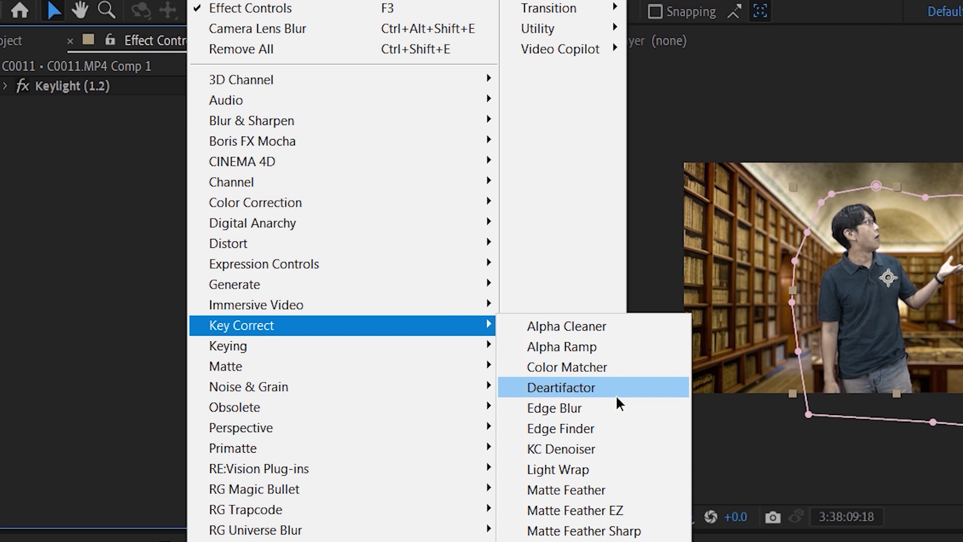
left_click(596, 467)
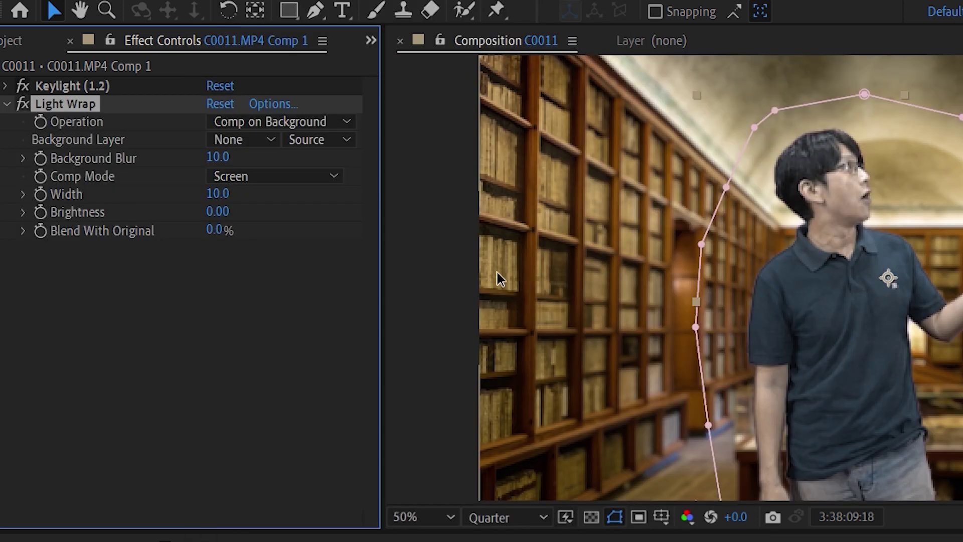
left_click(257, 143)
left_click(281, 209)
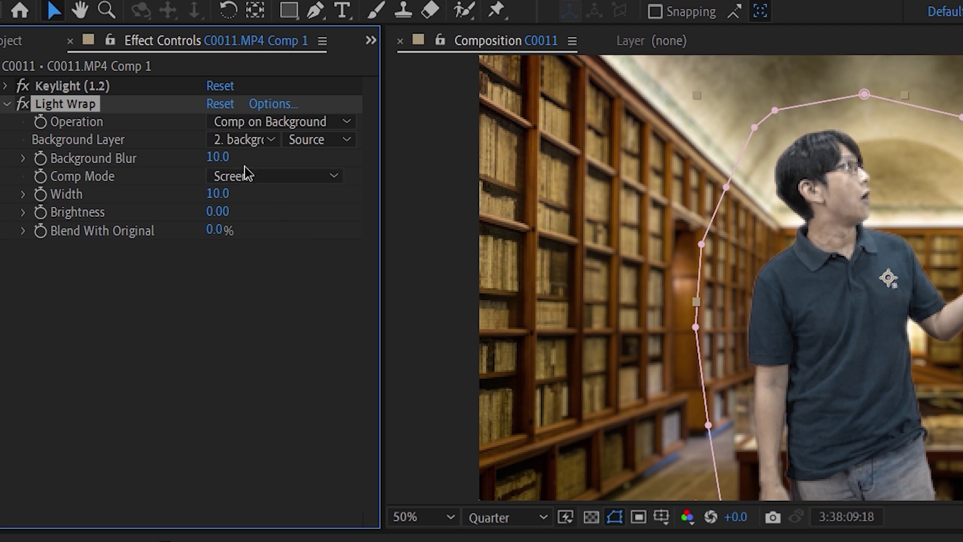
Step: Set Light Wrap's Background Blur to 31, Width to 23 and Blend With Original to 20%, and collapse the effect
mouse_move(216, 196)
left_mouse_down()
mouse_move(271, 189)
mouse_move(226, 190)
left_mouse_up()
left_click_drag(226, 230, 241, 228)
left_click(340, 145)
left_click(269, 232)
left_click(24, 105)
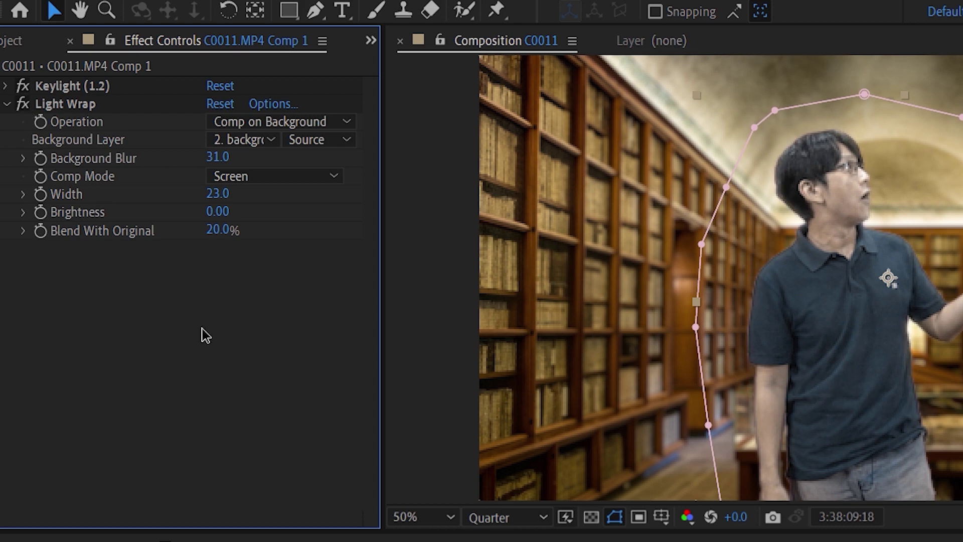
left_click(7, 105)
Step: Apply Color Matcher to the person layer with background as the Target Layer and a Strength of 28%
left_click(211, 1)
mouse_move(442, 253)
mouse_move(436, 326)
left_click(557, 369)
left_click(269, 141)
left_click(279, 210)
left_click(320, 144)
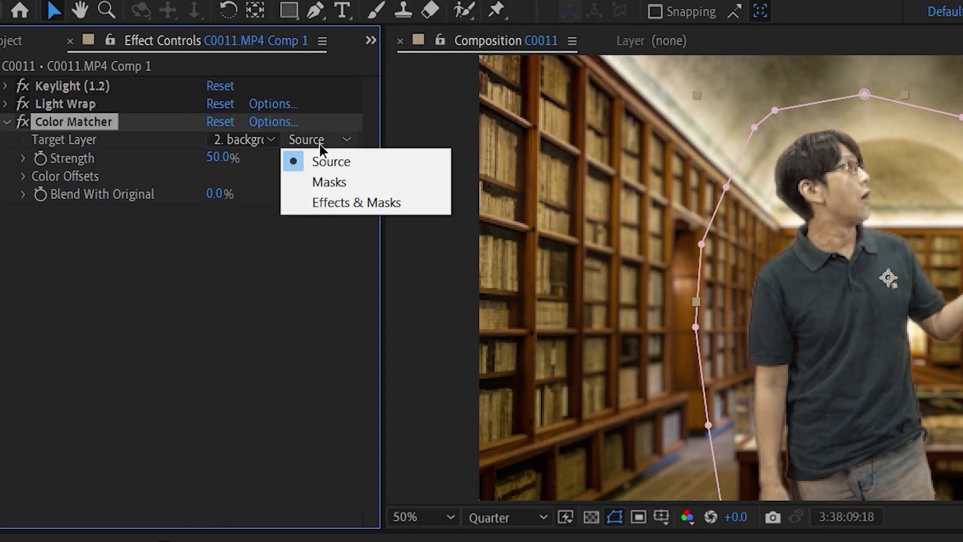
left_click(240, 335)
left_click_drag(214, 158, 192, 157)
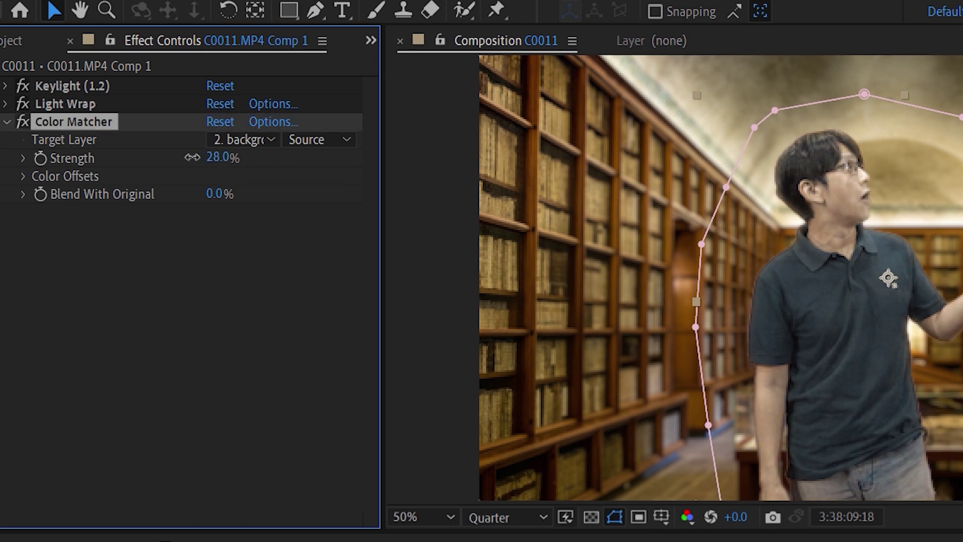
left_click(240, 286)
Step: Apply Color Matcher to the background layer and set its Target Layer to the pre-composed person layer
left_click(256, 538)
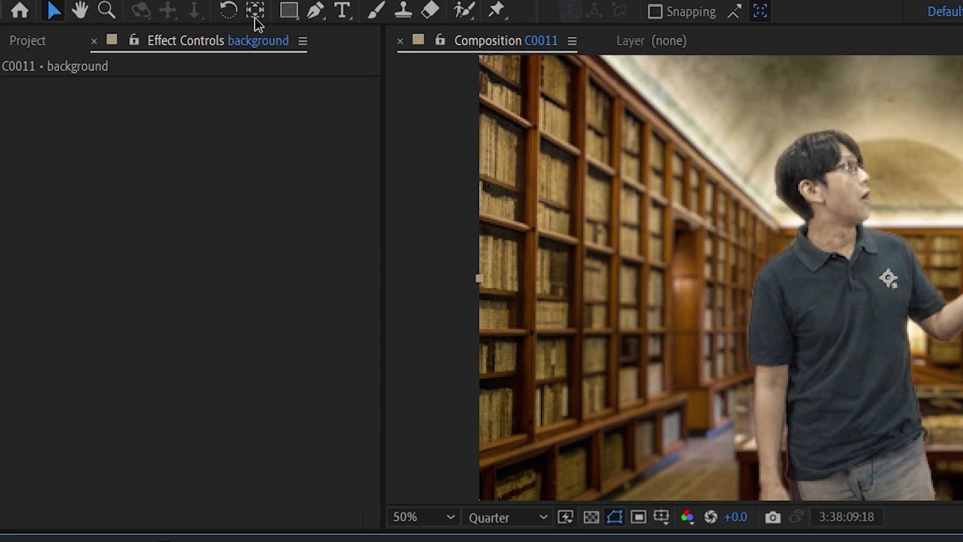
left_click(210, 1)
mouse_move(396, 327)
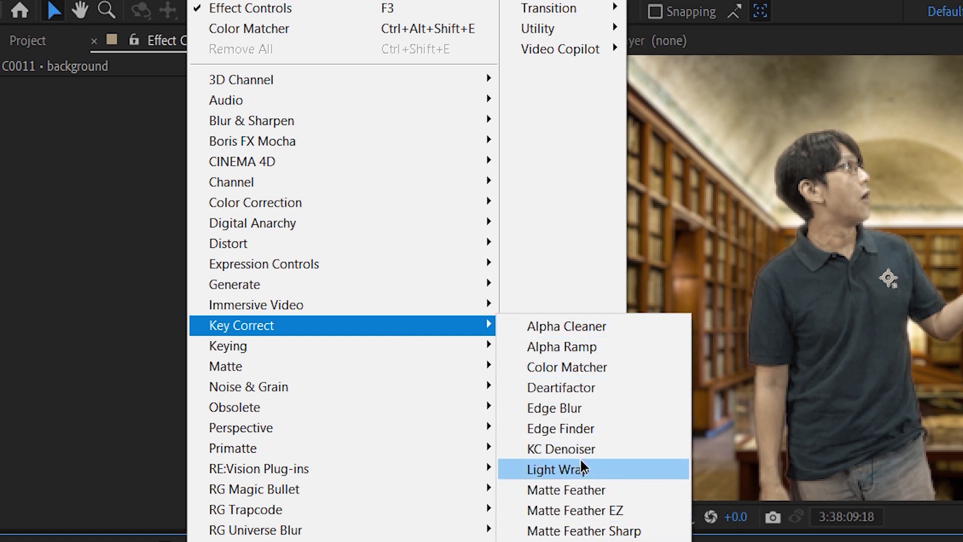
left_click(597, 368)
left_click(240, 104)
left_click(266, 149)
Step: Set the background's Color Matcher Strength to 4% and Blend With Original to about 14%
left_click_drag(221, 121, 133, 113)
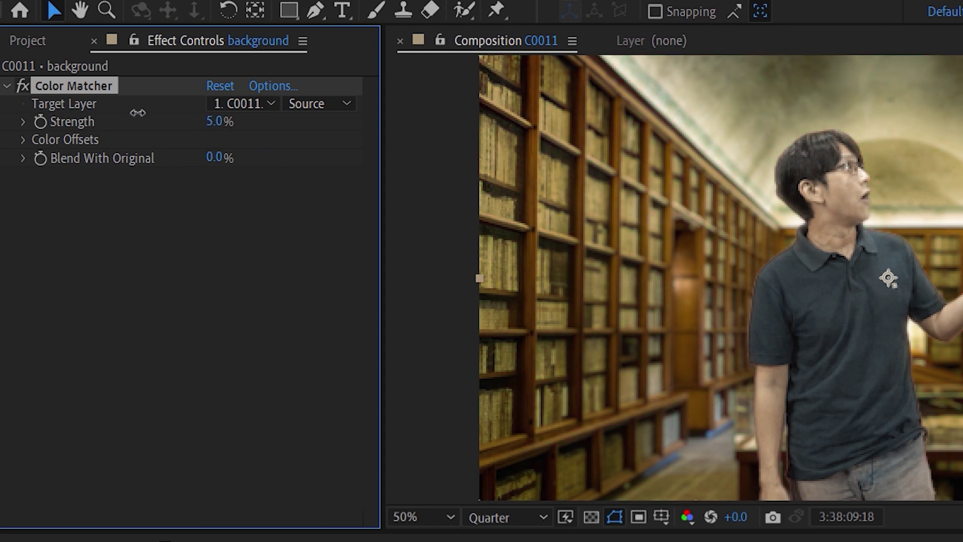
left_click(232, 261)
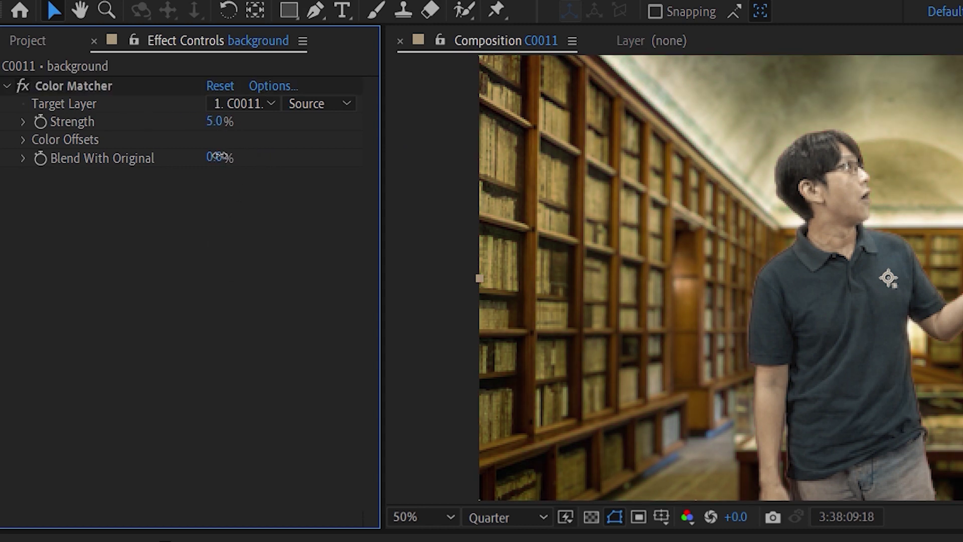
left_click_drag(217, 157, 262, 160)
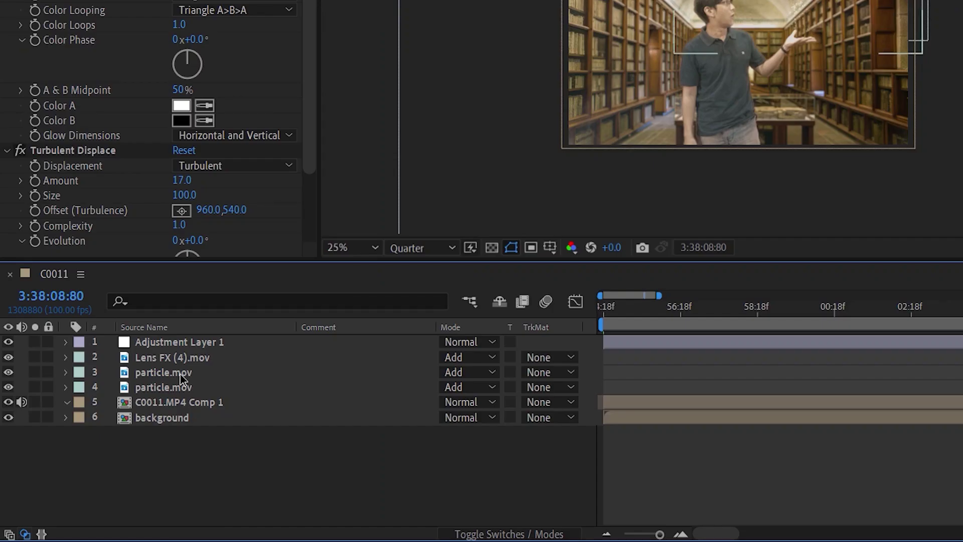
Step: Inspect the lower particle.mov layer's blending mode, Glow and Turbulent Displace effects, and scrub ahead to 3:38:10:05
left_click(459, 387)
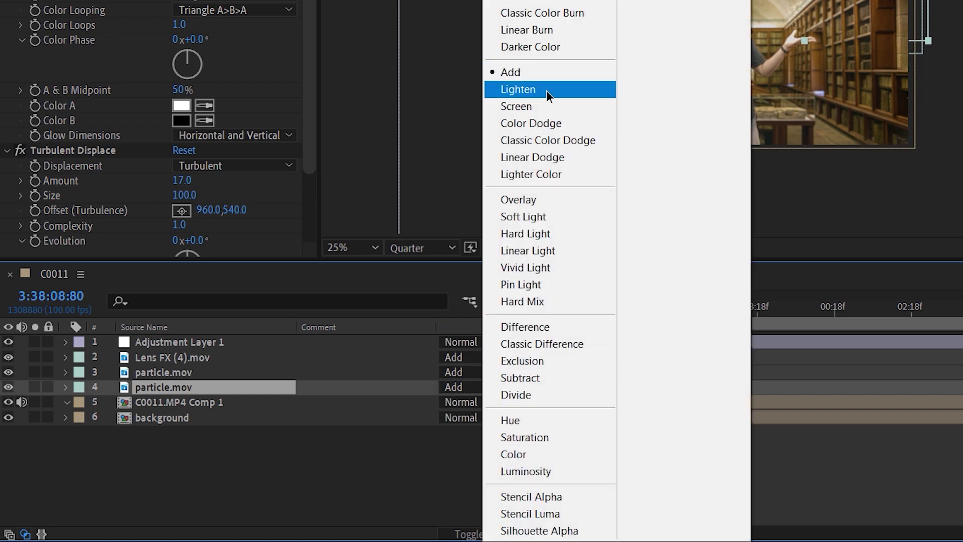
left_click(380, 476)
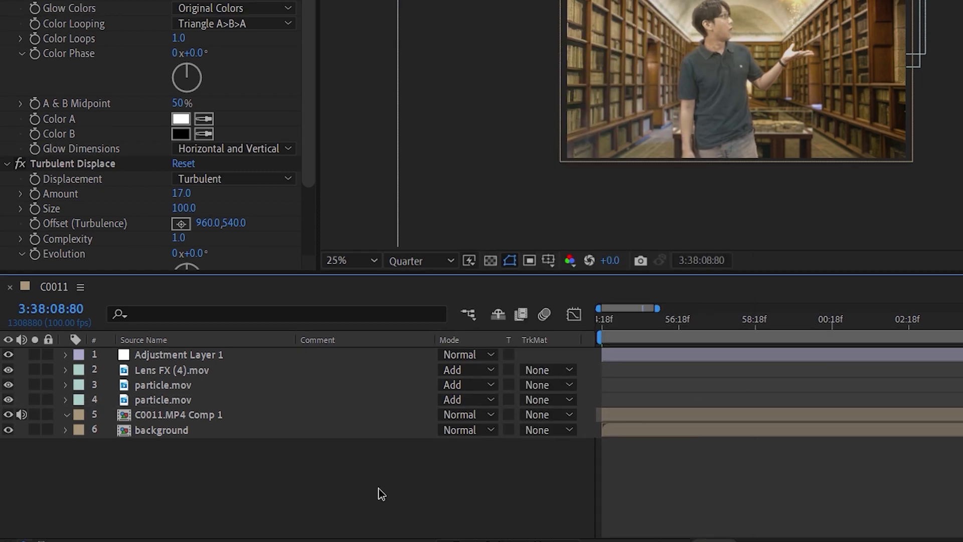
left_click(163, 384)
left_click_drag(292, 103, 301, 178)
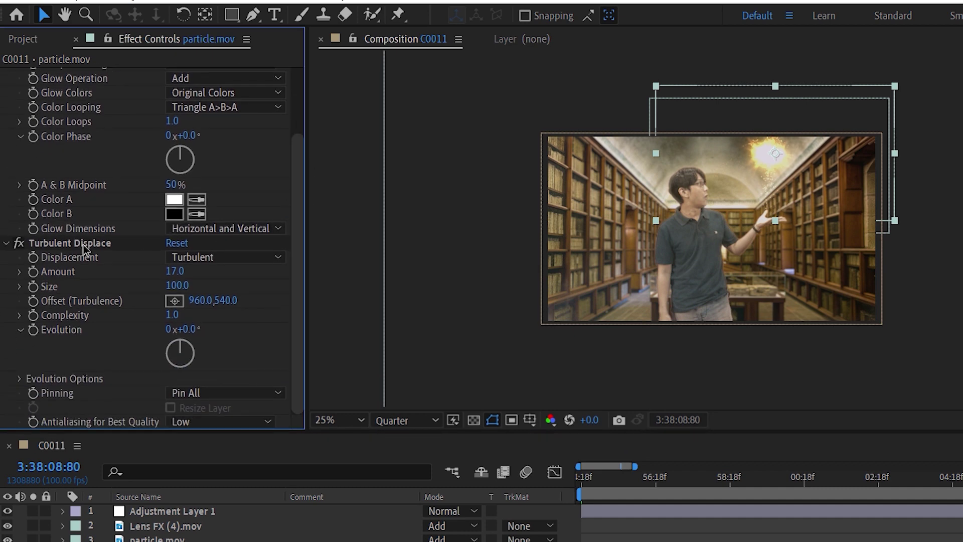
left_click(83, 245)
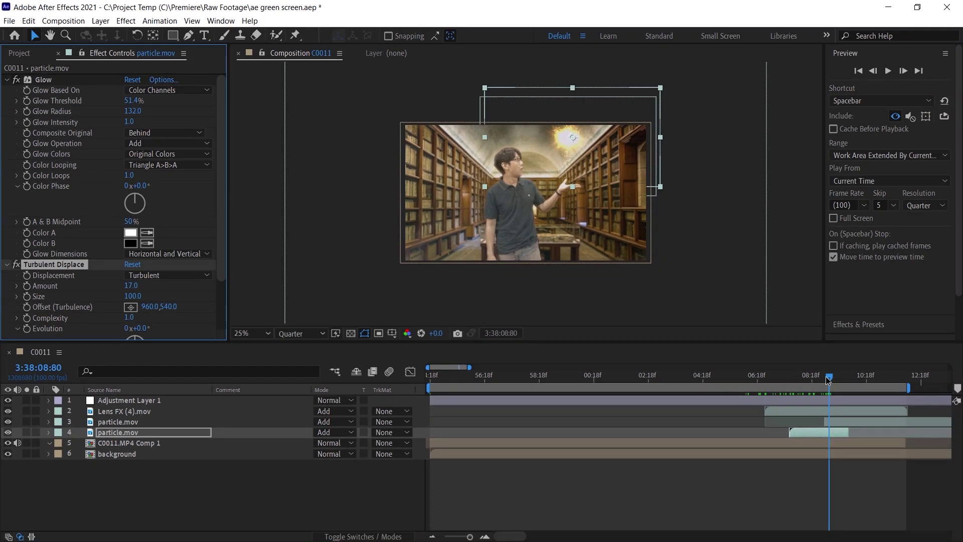
left_click_drag(827, 376, 863, 376)
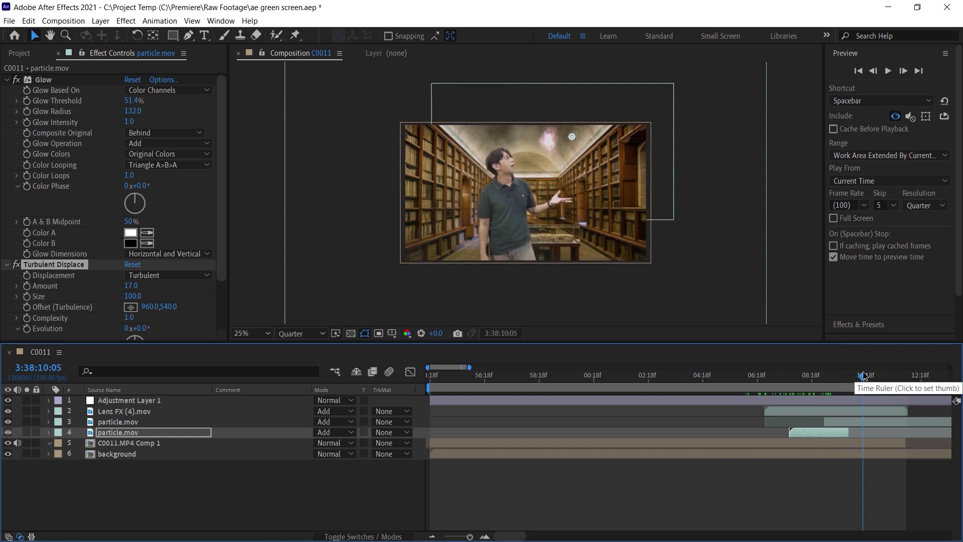
Step: Review the upper particle.mov layer's effects and the Lens FX (4).mov overlay by scrubbing the composition between 3:38:08:16 and 3:38:10:34
left_click(131, 422)
left_click_drag(864, 380, 870, 378)
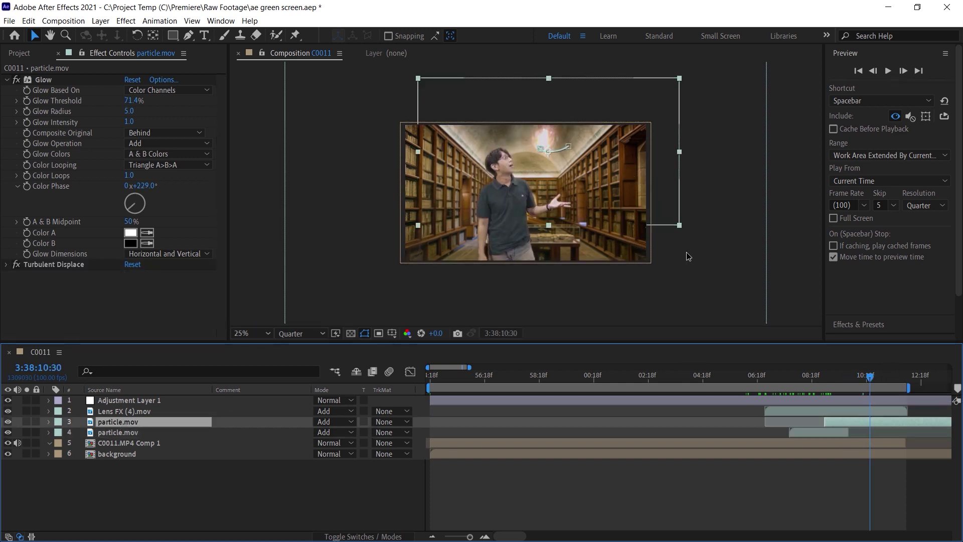
scroll(679, 247, "up", 2)
key("comma")
left_click(148, 412)
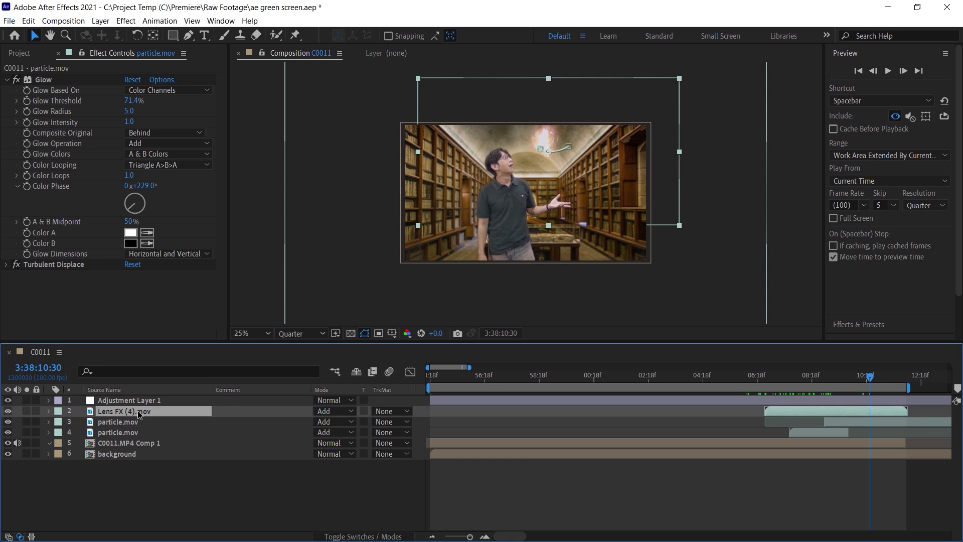
left_click_drag(865, 385, 811, 379)
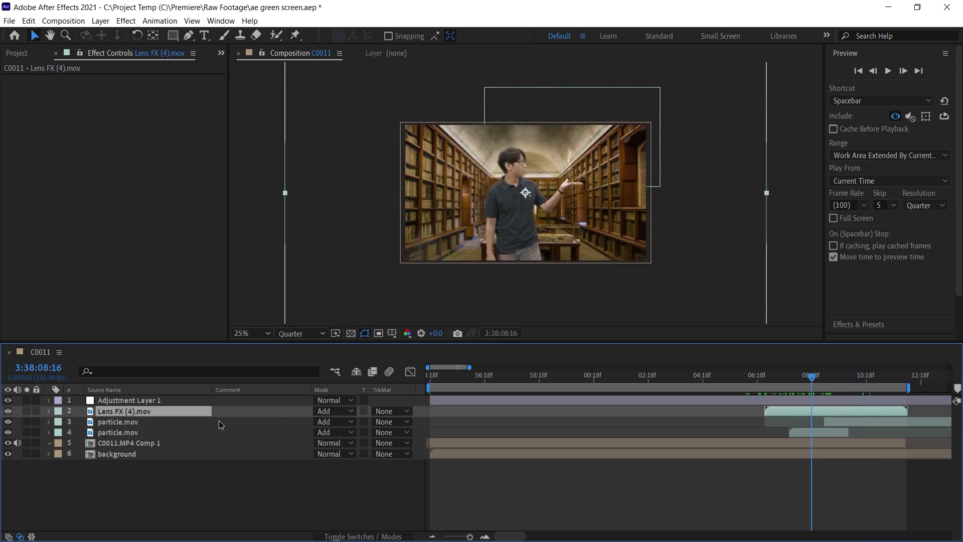
left_click_drag(812, 383, 872, 384)
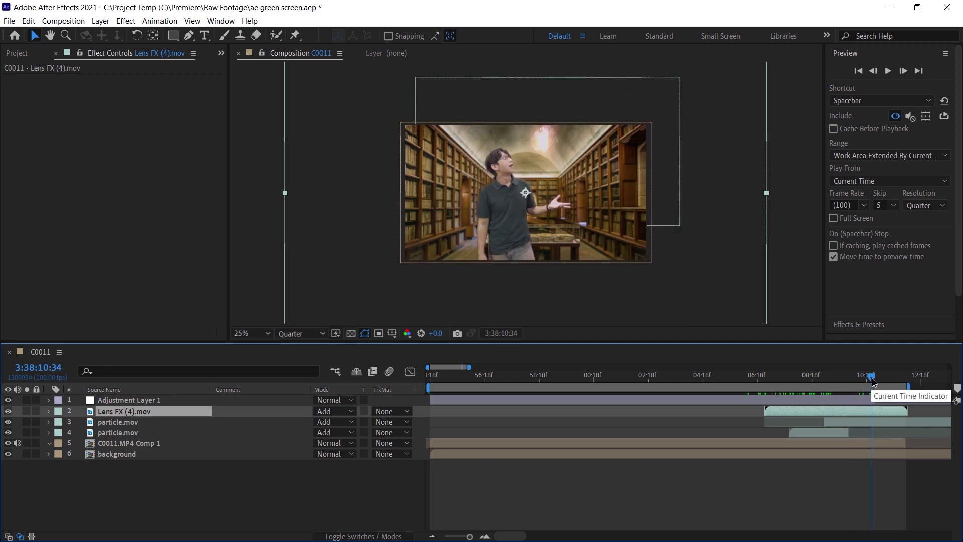